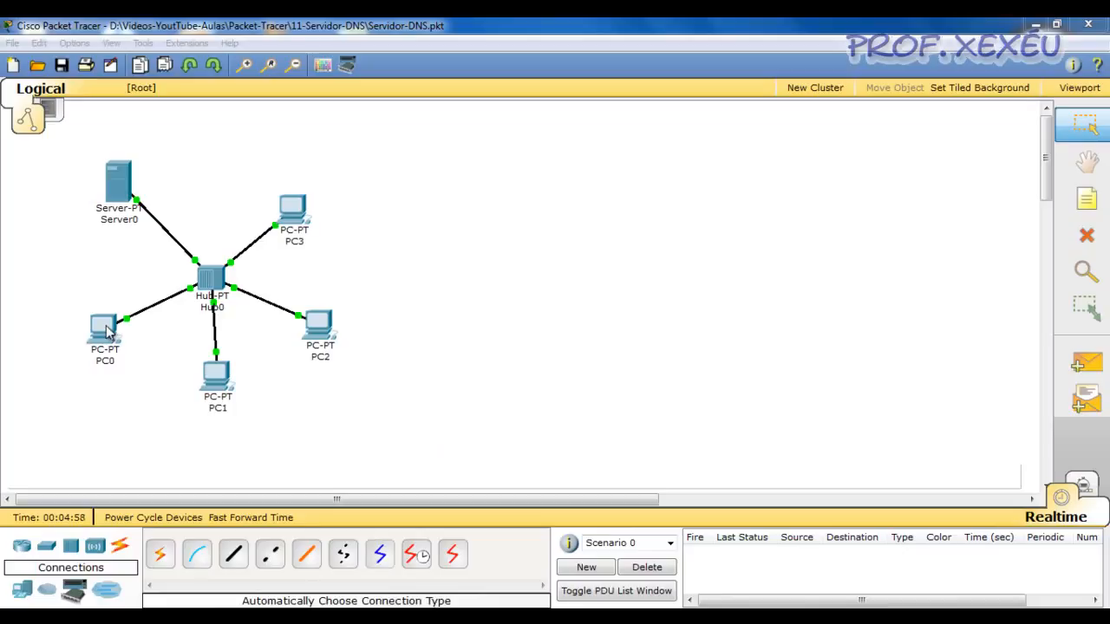
- Check the PCs' address details in the topology and review Server0's HTTP and DHCP service settings
click(143, 381)
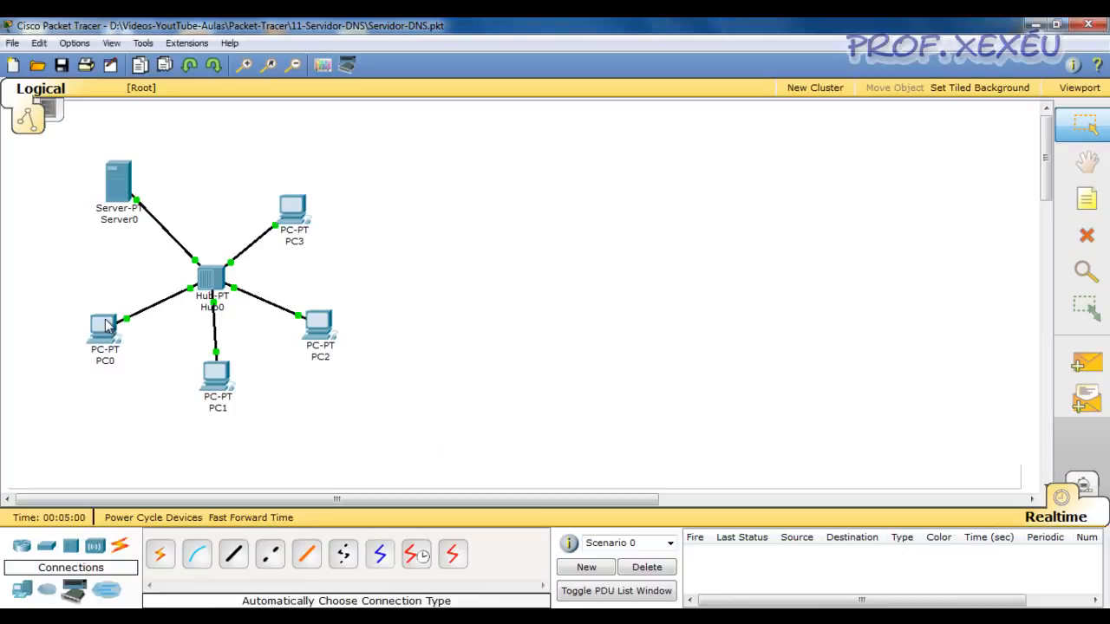
mouse_move(318, 324)
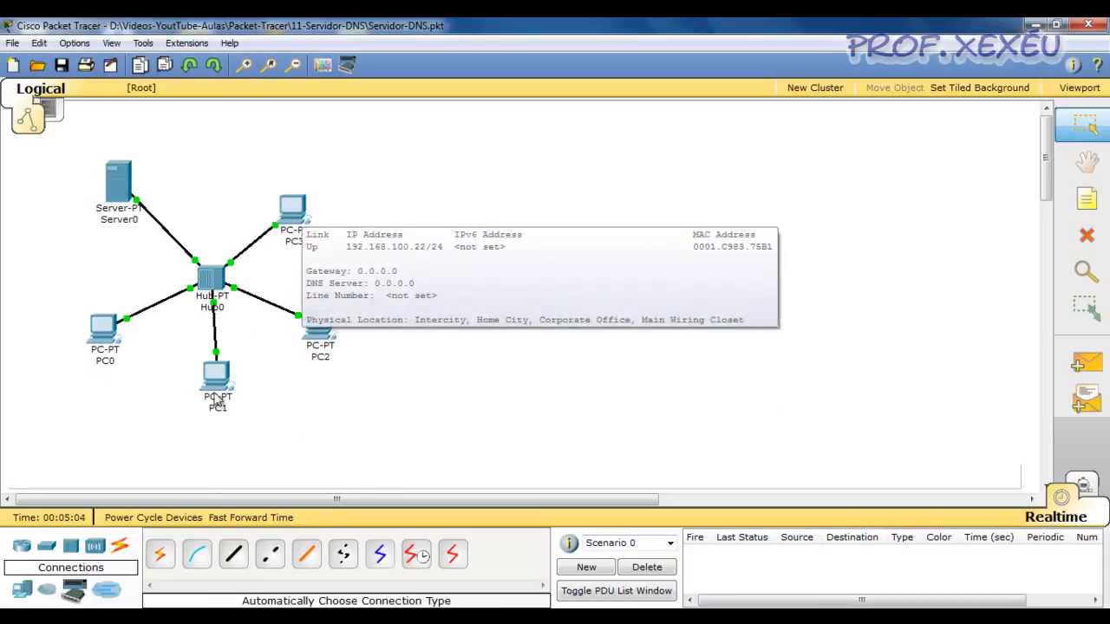
mouse_move(119, 183)
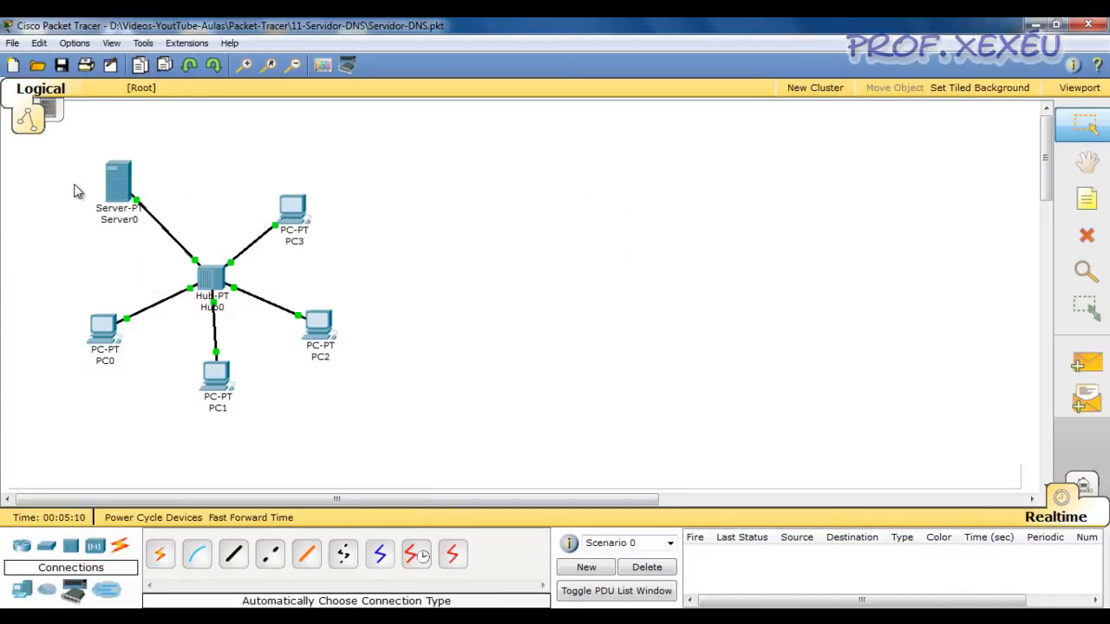
click(118, 183)
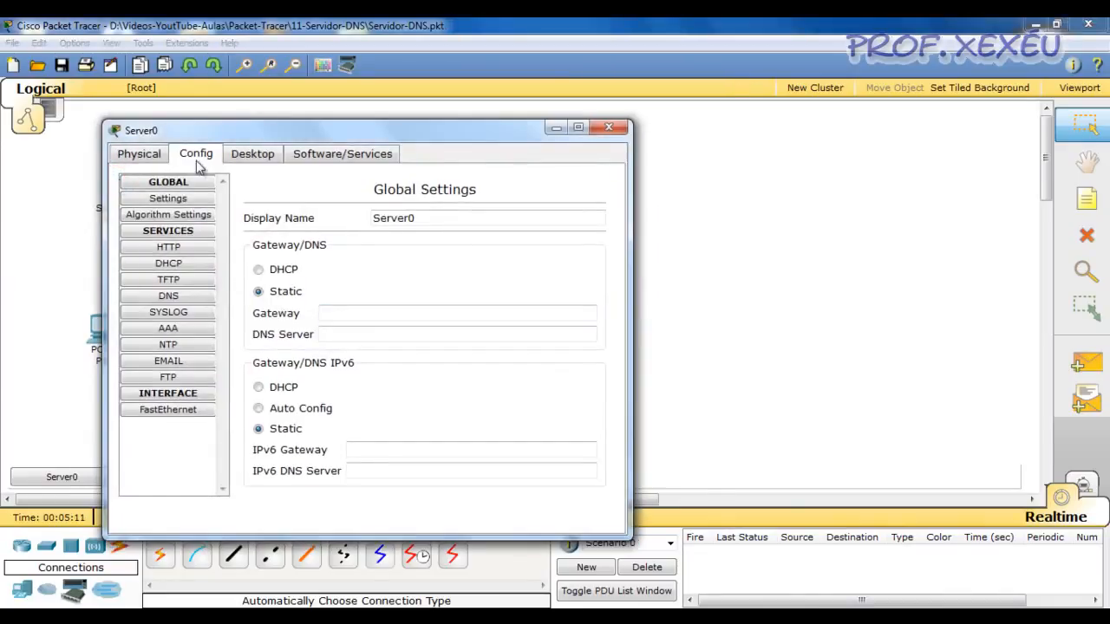
click(199, 251)
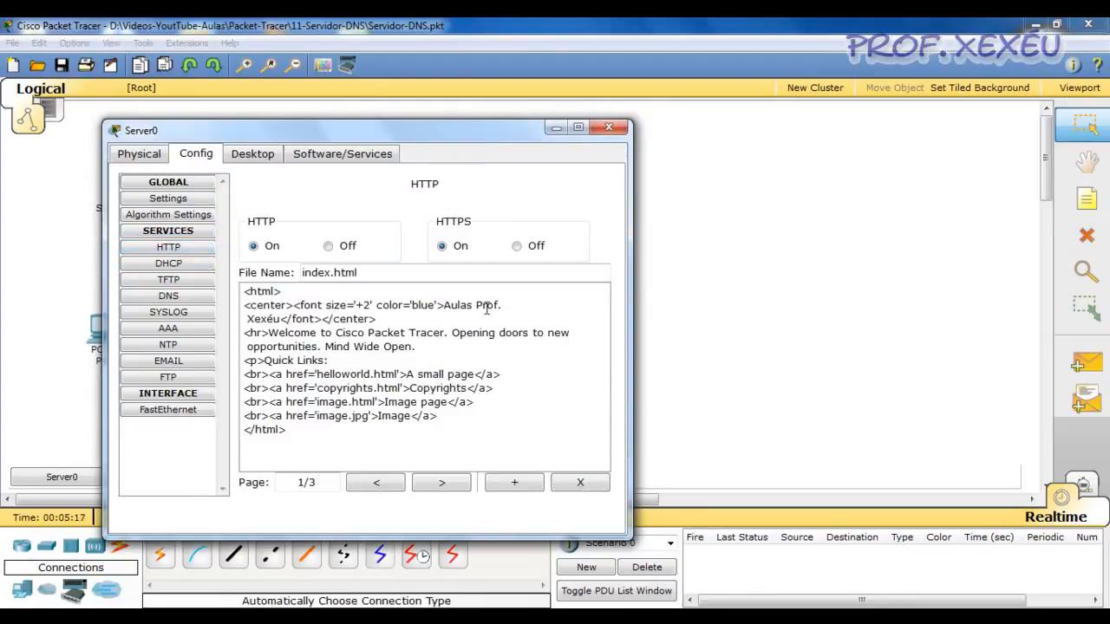
click(169, 265)
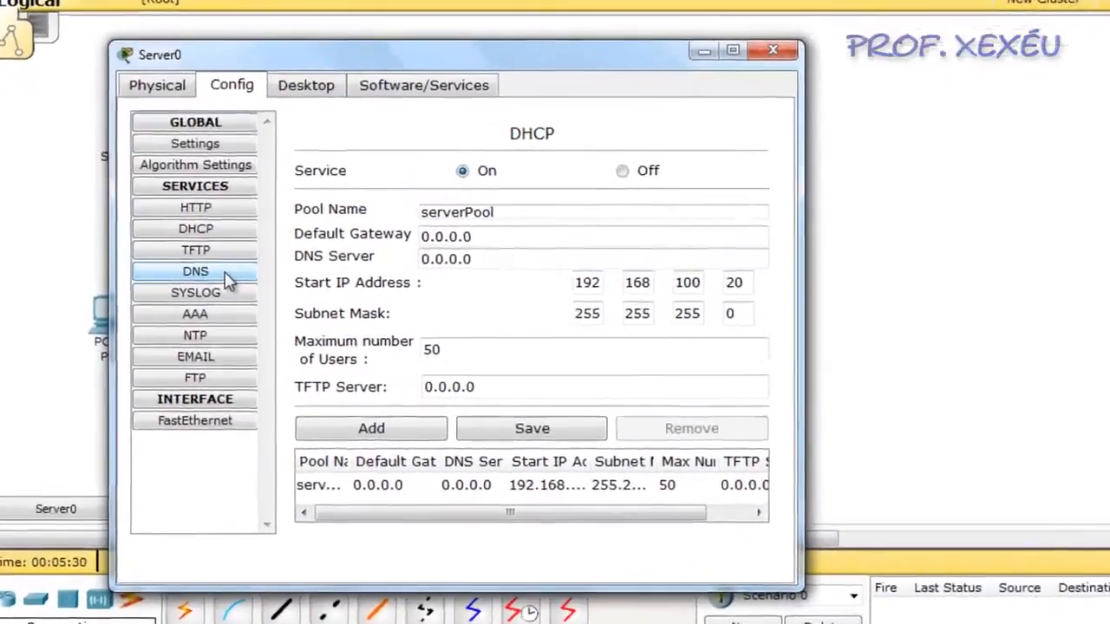
click(228, 278)
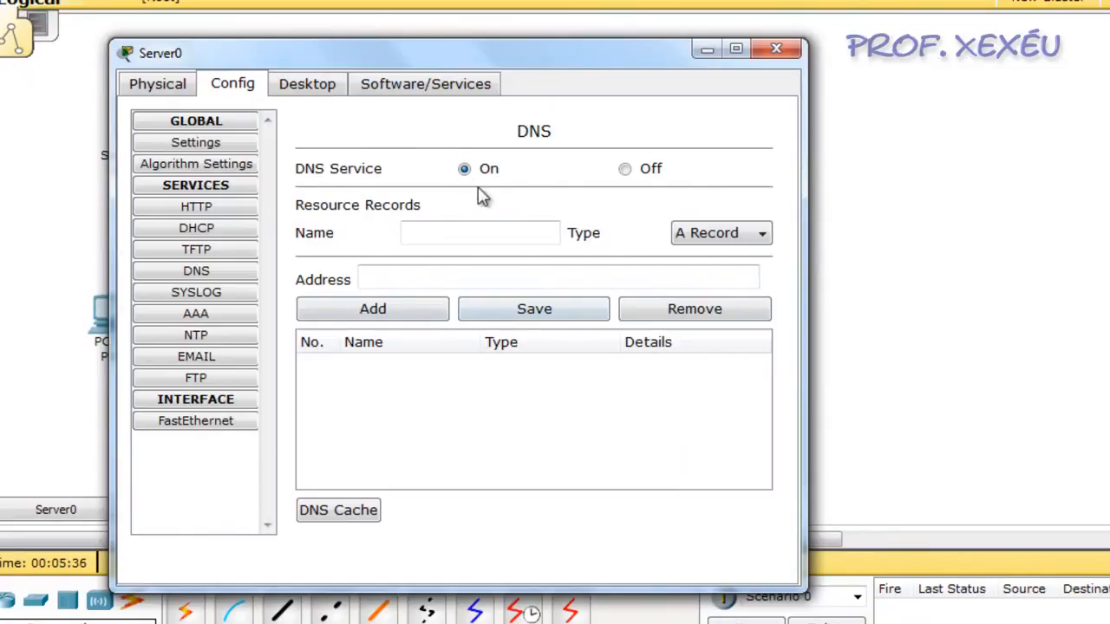
click(471, 234)
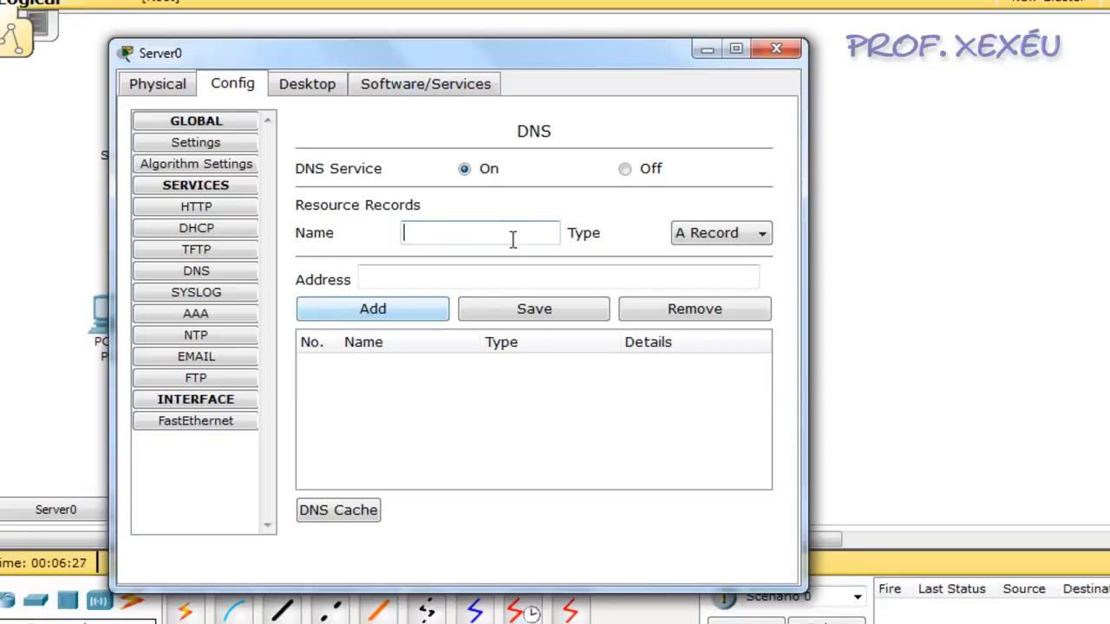
click(472, 230)
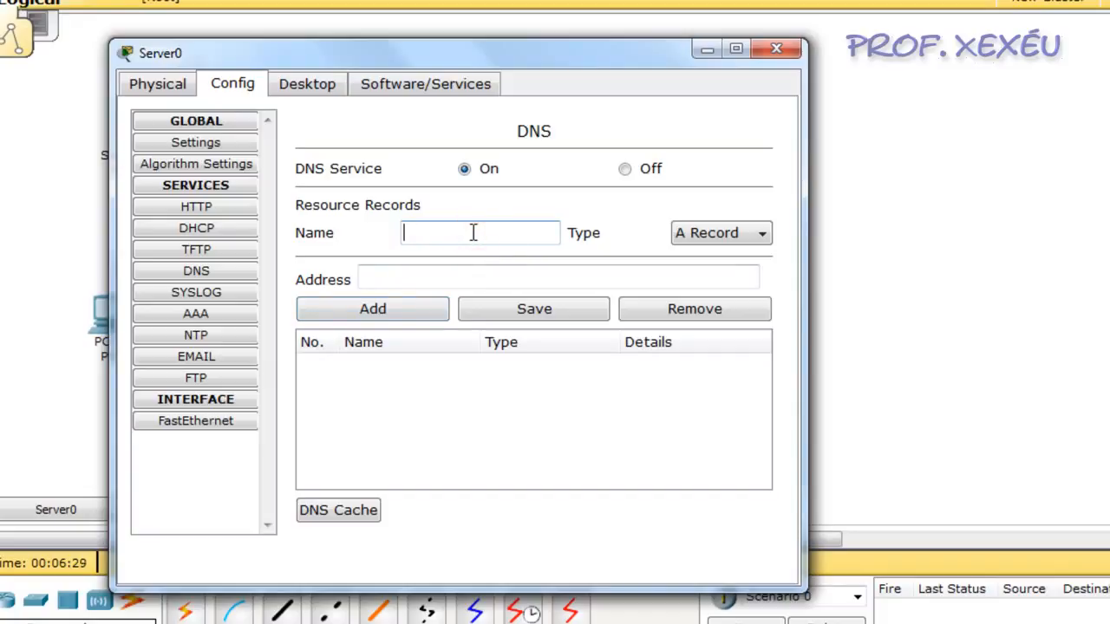
text(www.xexeu.com.br)
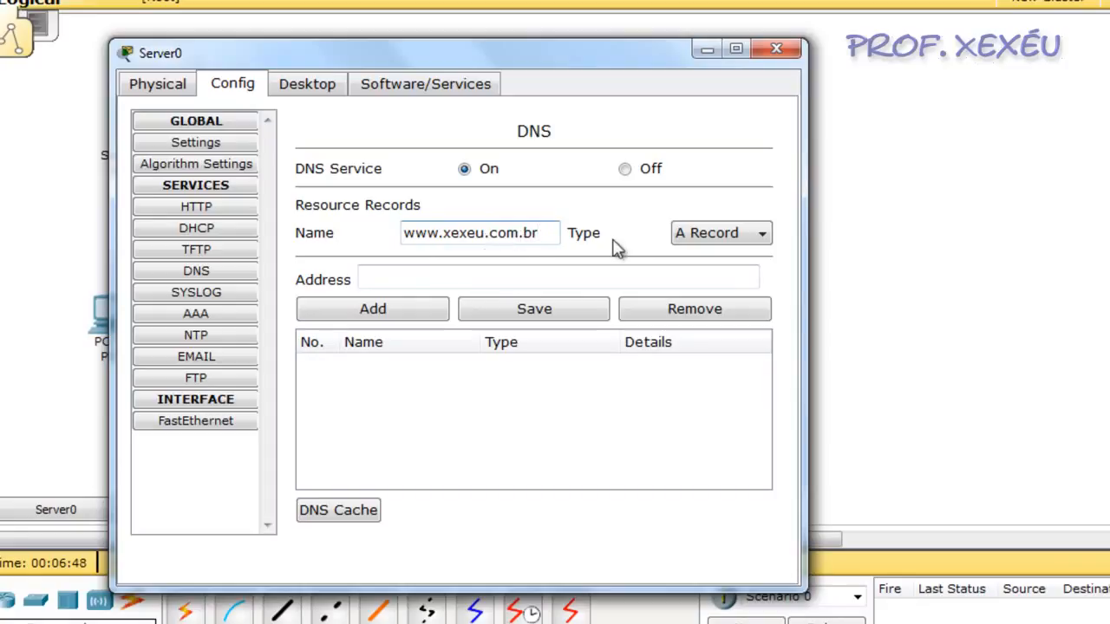
click(759, 234)
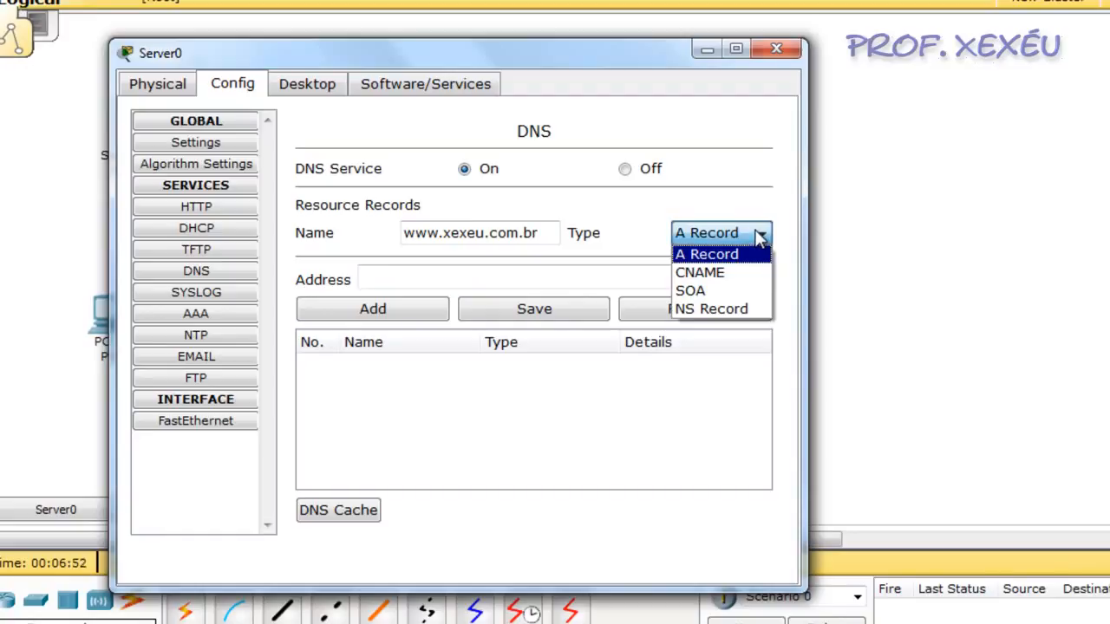
click(760, 234)
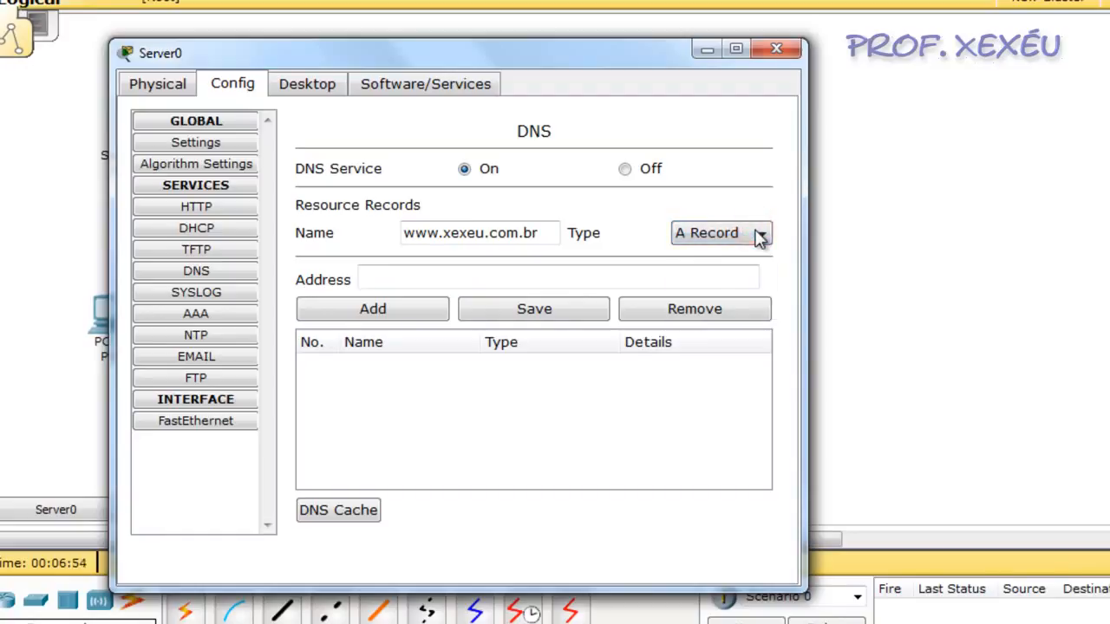
click(518, 241)
click(689, 272)
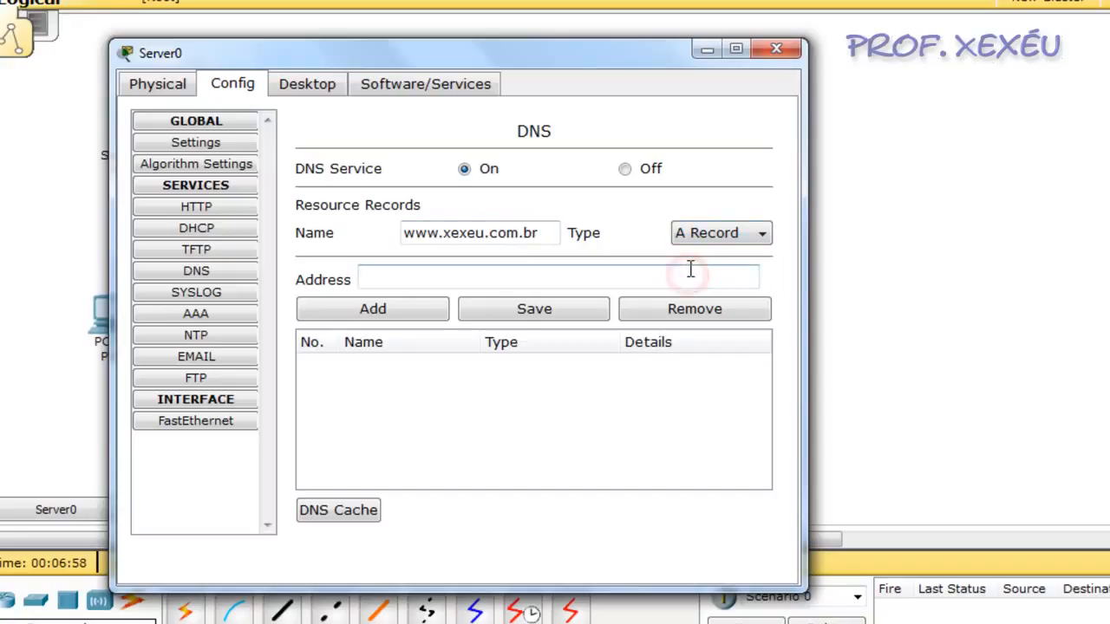
text(192.168.100.1)
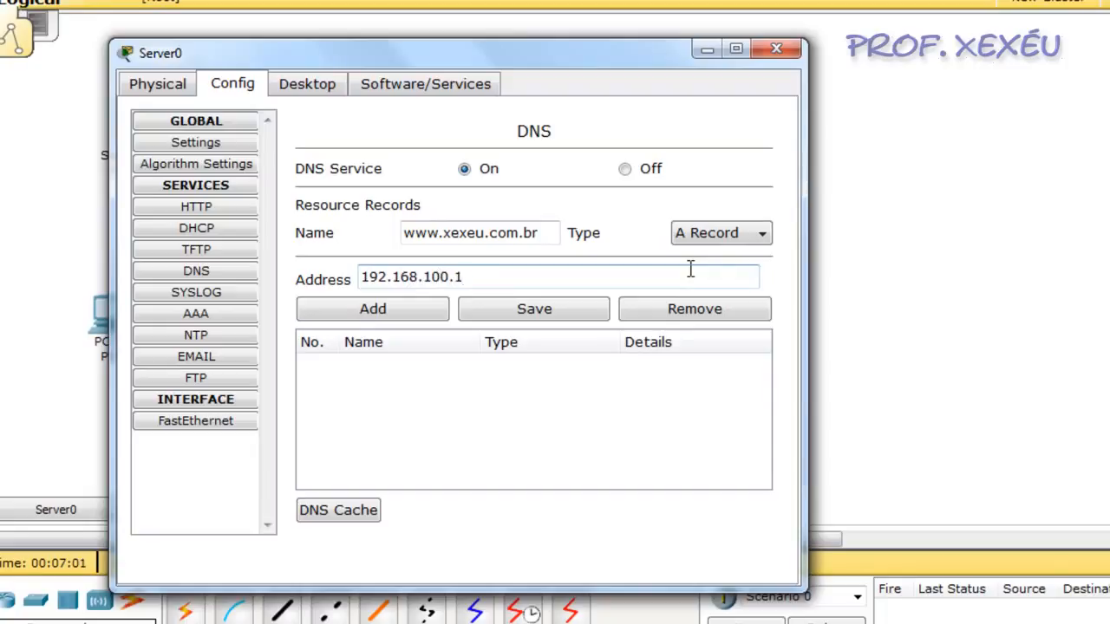
click(433, 316)
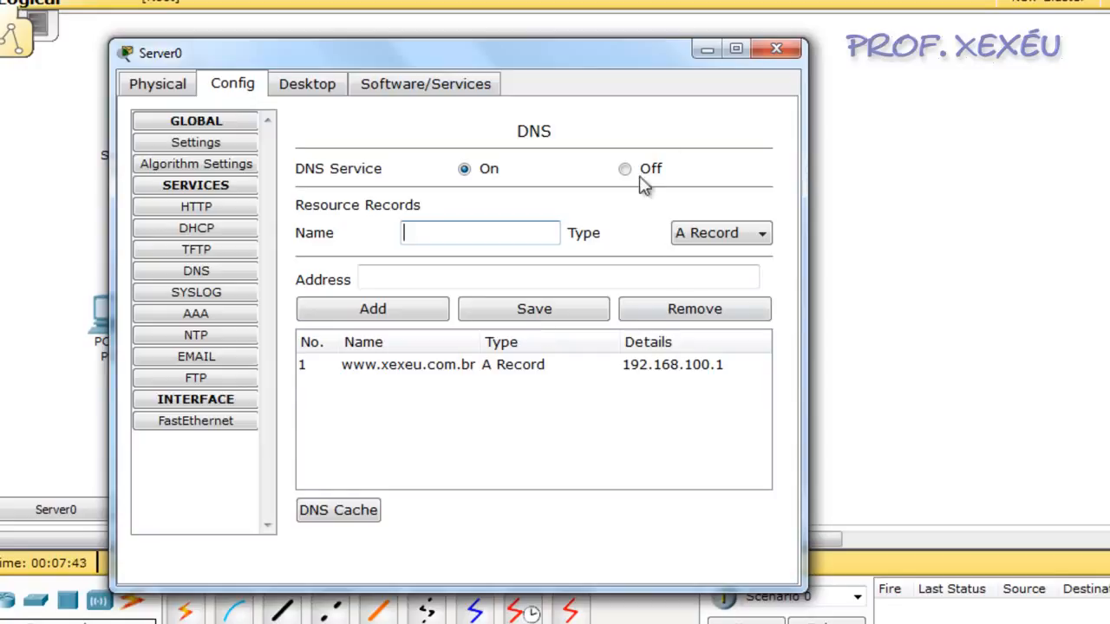
click(778, 48)
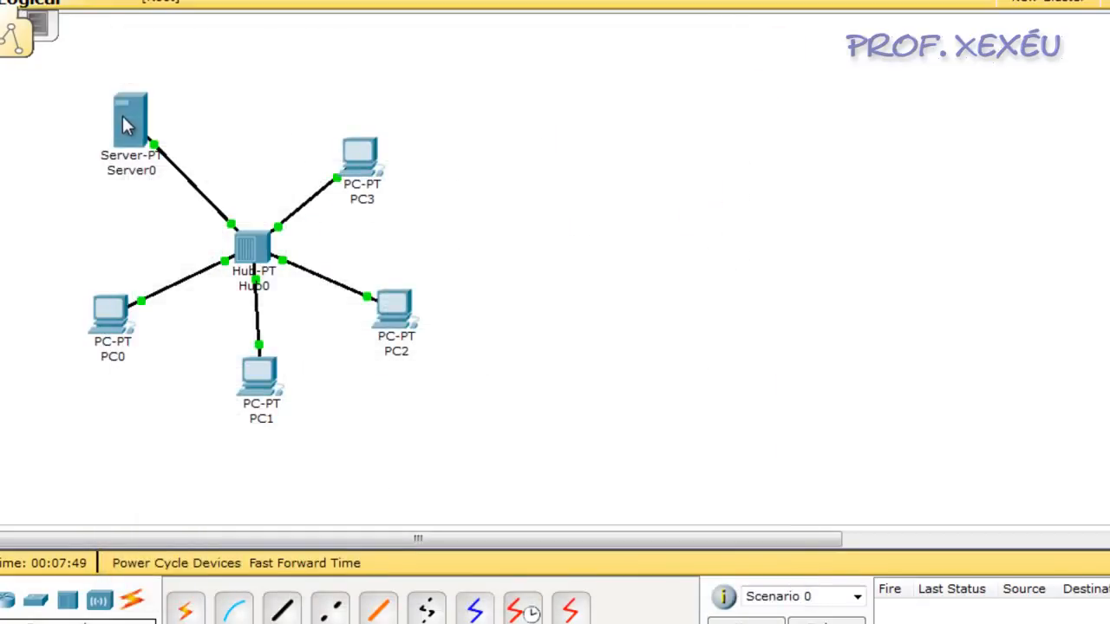
- Check the IP address and DNS server details of Server0 and PC0 in the topology
mouse_move(124, 130)
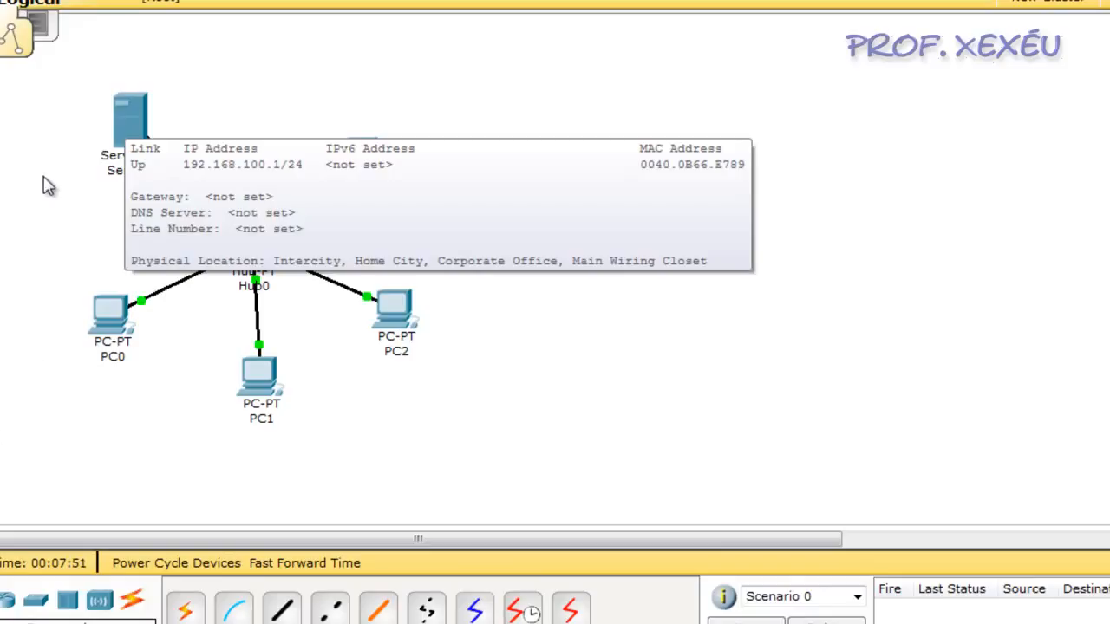
click(43, 166)
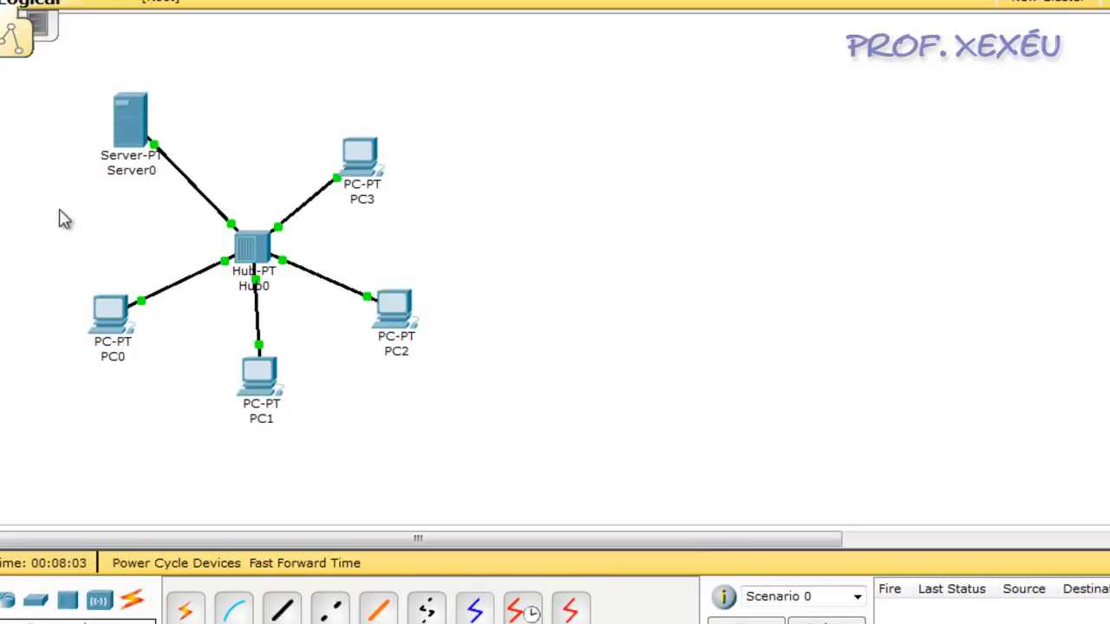
mouse_move(113, 321)
- Set the DNS server of Server0's DHCP pool serverPool to 192.168.100.1 and save the pool
click(126, 117)
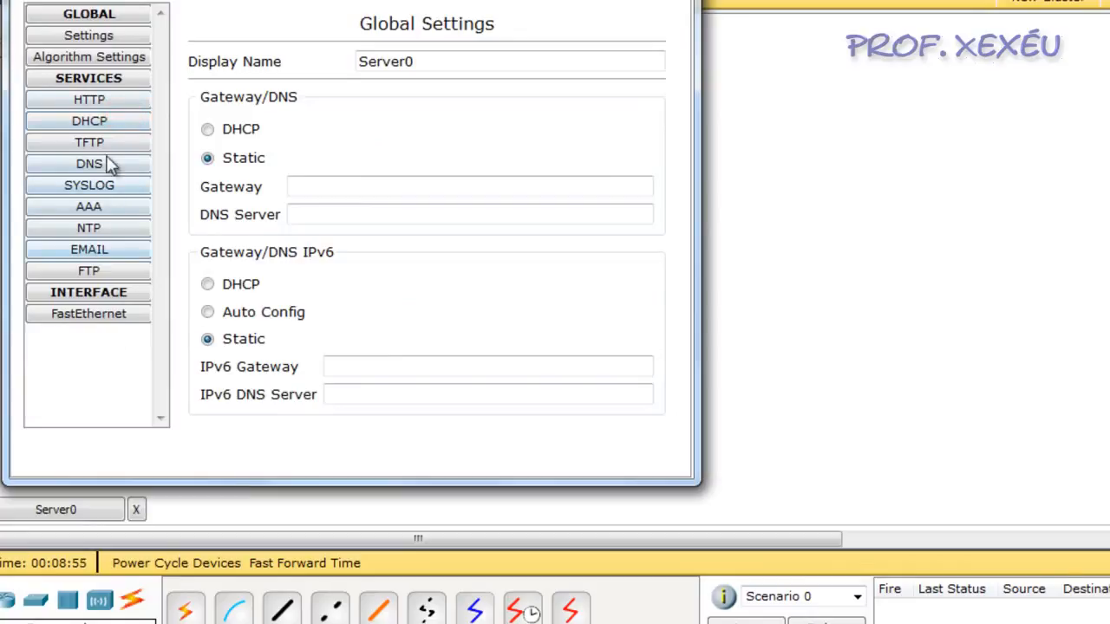
click(107, 123)
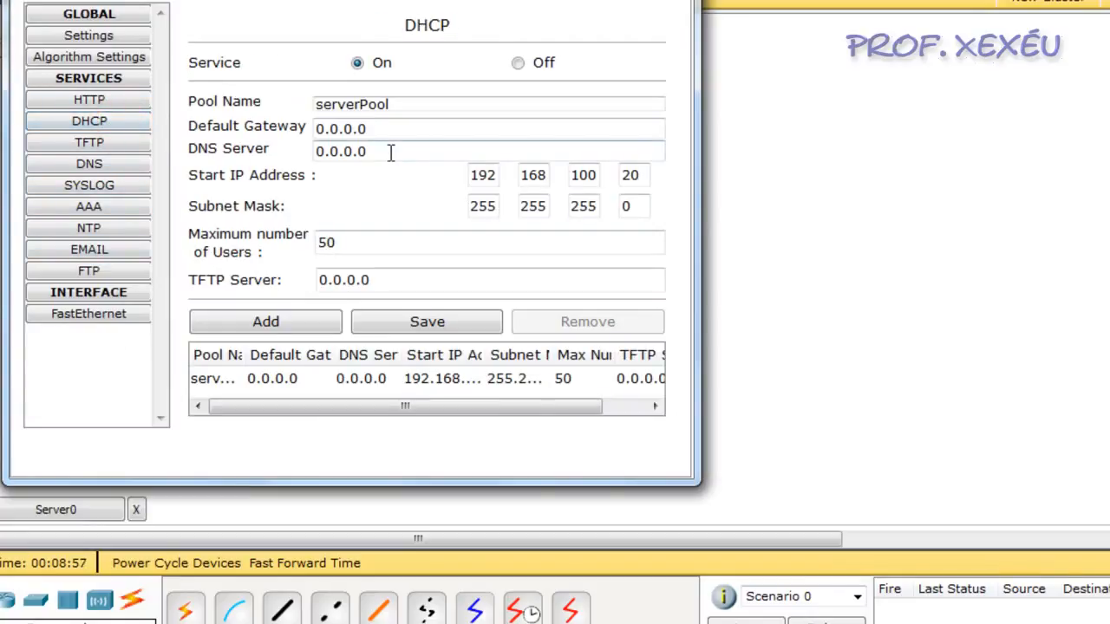
drag(389, 151, 288, 161)
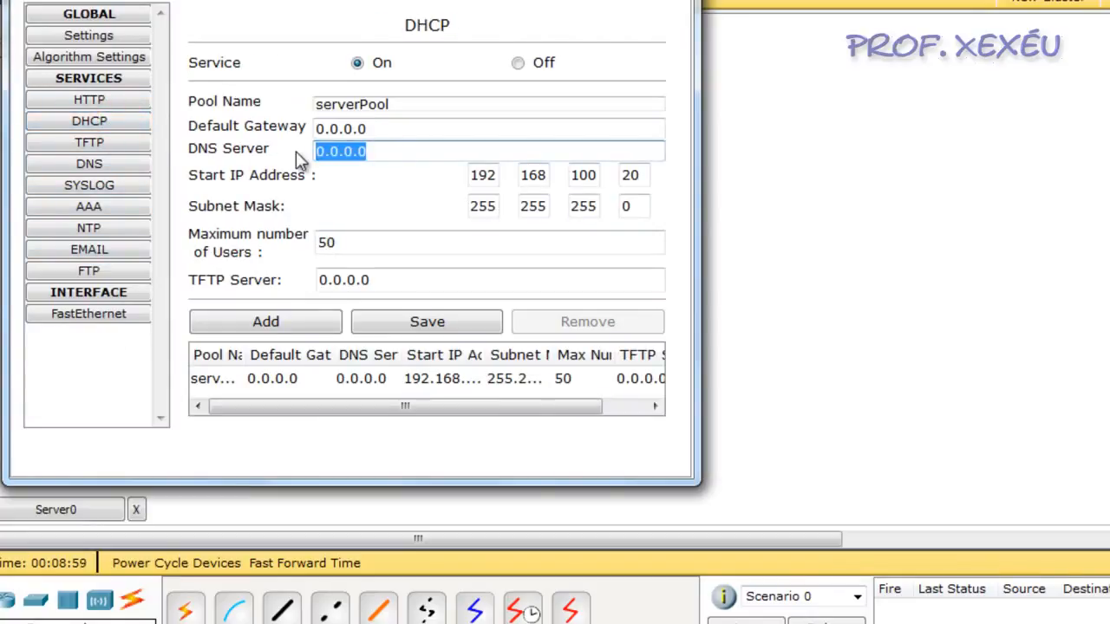
text(192.168.100.1)
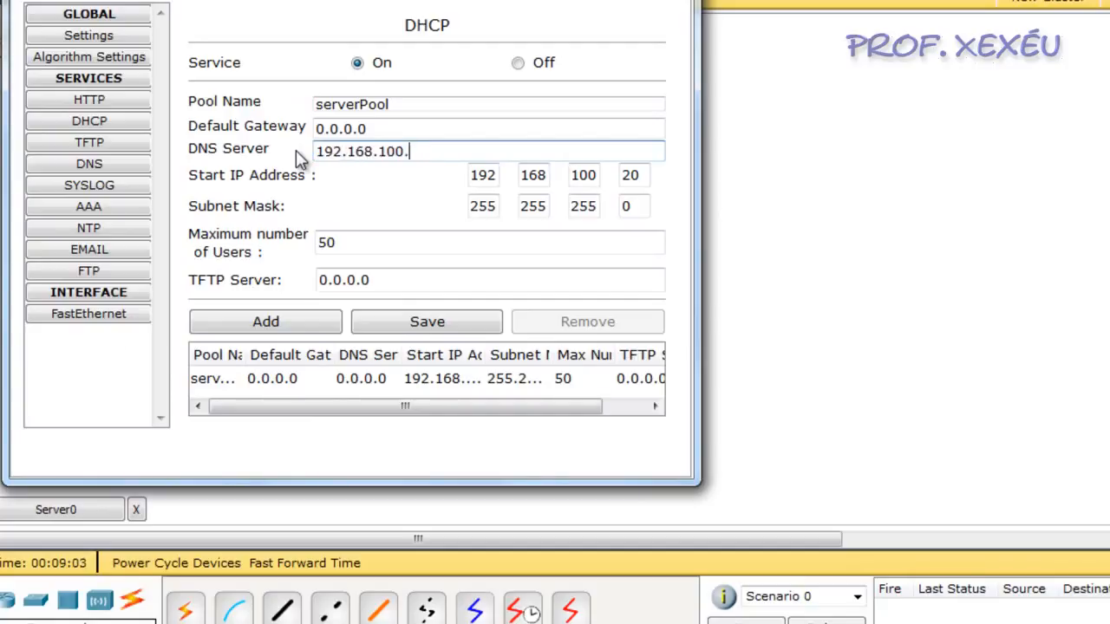
click(406, 329)
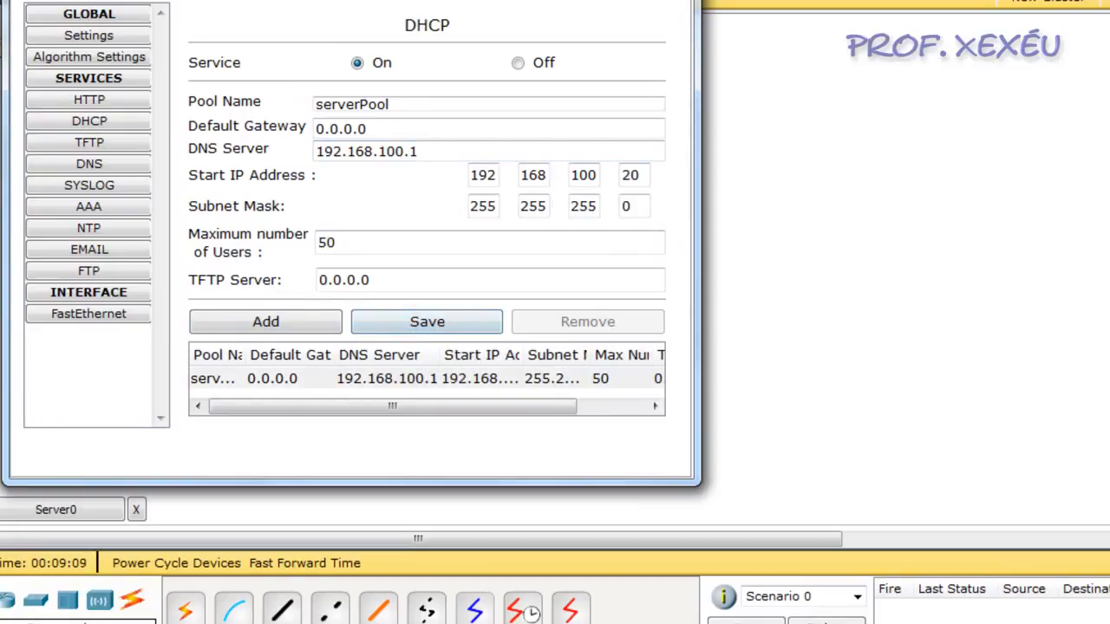
- Renew PC0's DHCP lease by switching its IP configuration to Static and back to DHCP
double_click(109, 312)
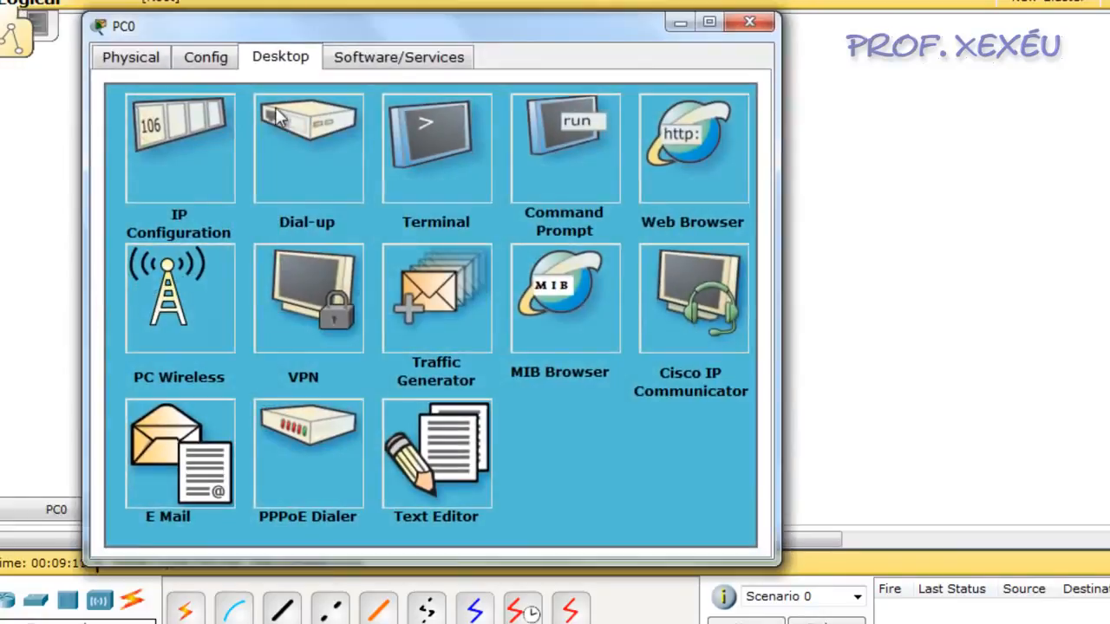
click(201, 139)
click(177, 187)
click(175, 163)
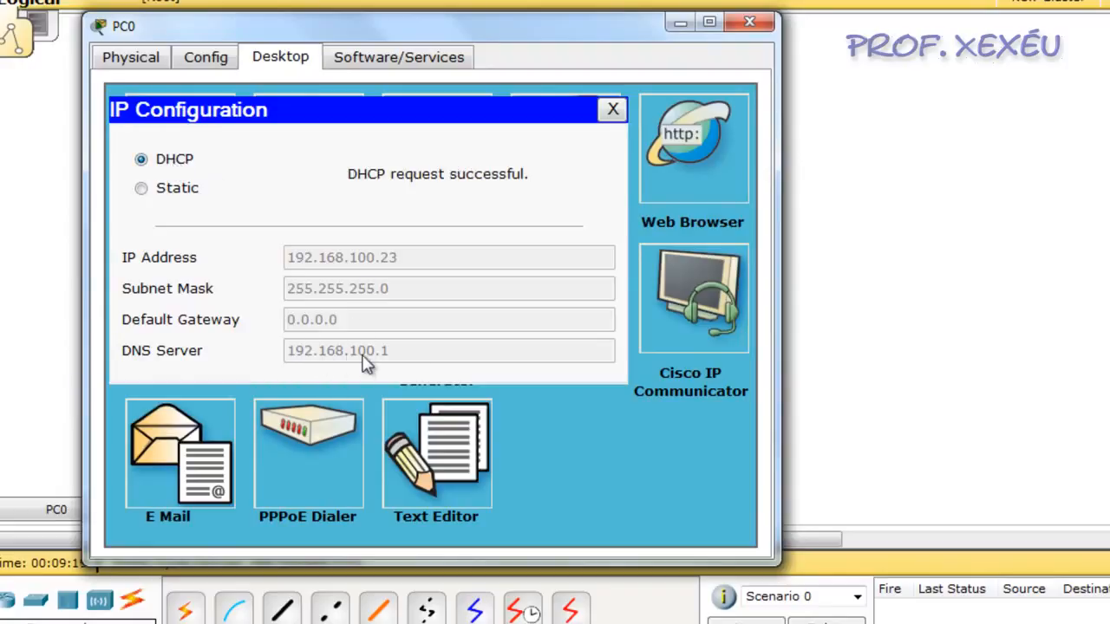
click(750, 20)
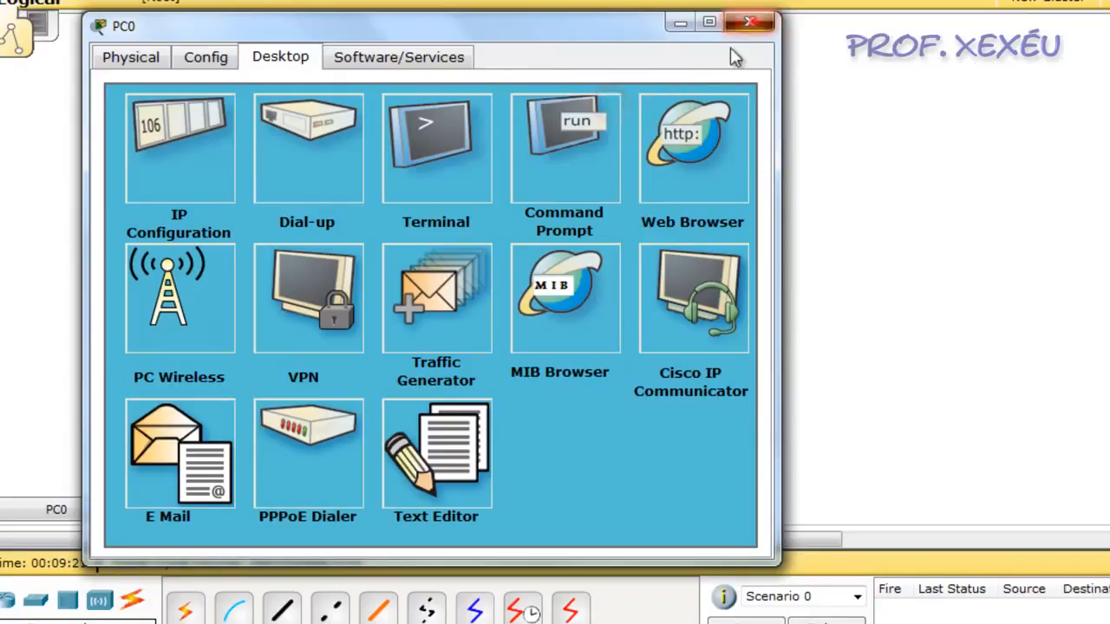
- Renew PC1's DHCP lease by switching its IP configuration to Static and back to DHCP, and close its windows
click(260, 371)
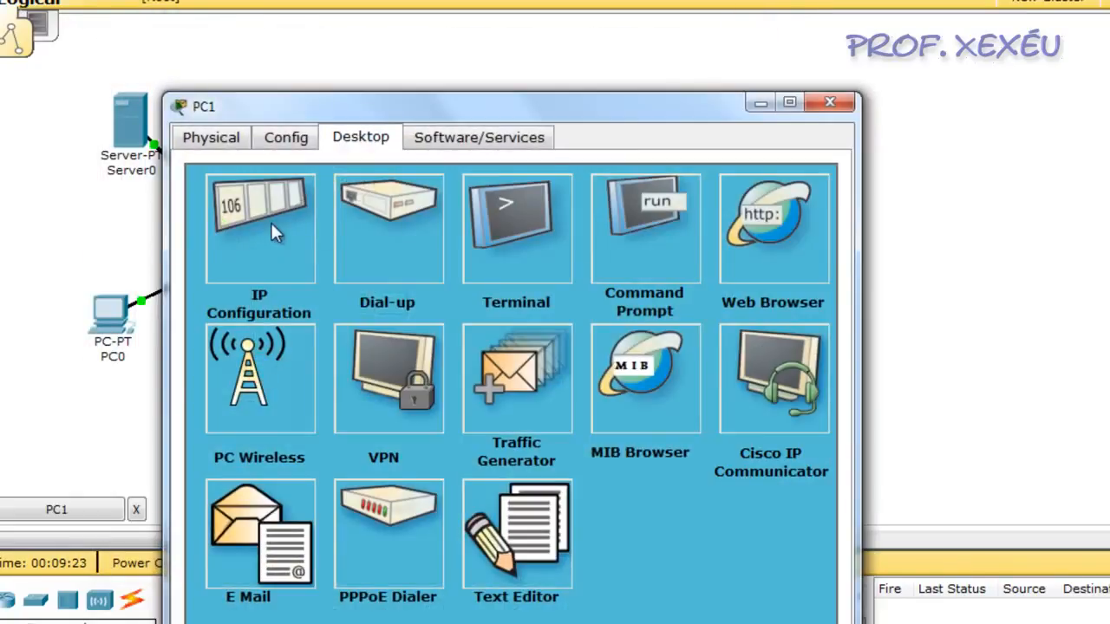
click(271, 224)
click(259, 269)
click(257, 243)
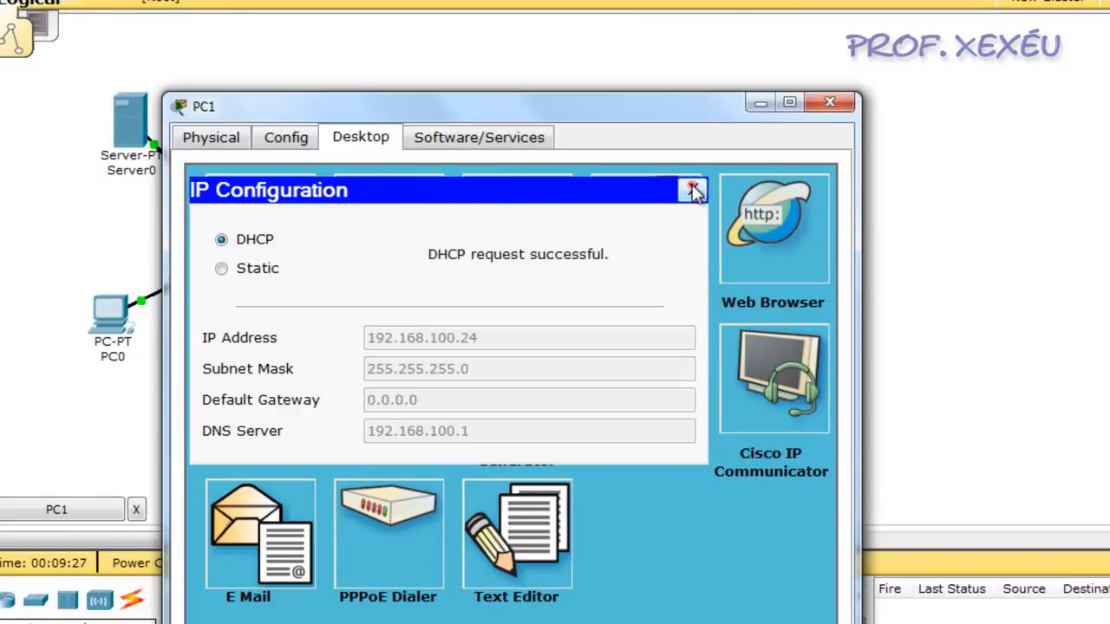
click(694, 189)
click(830, 103)
- Renew PC2's DHCP lease by switching its IP configuration to Static and back to DHCP, and close its windows
click(396, 312)
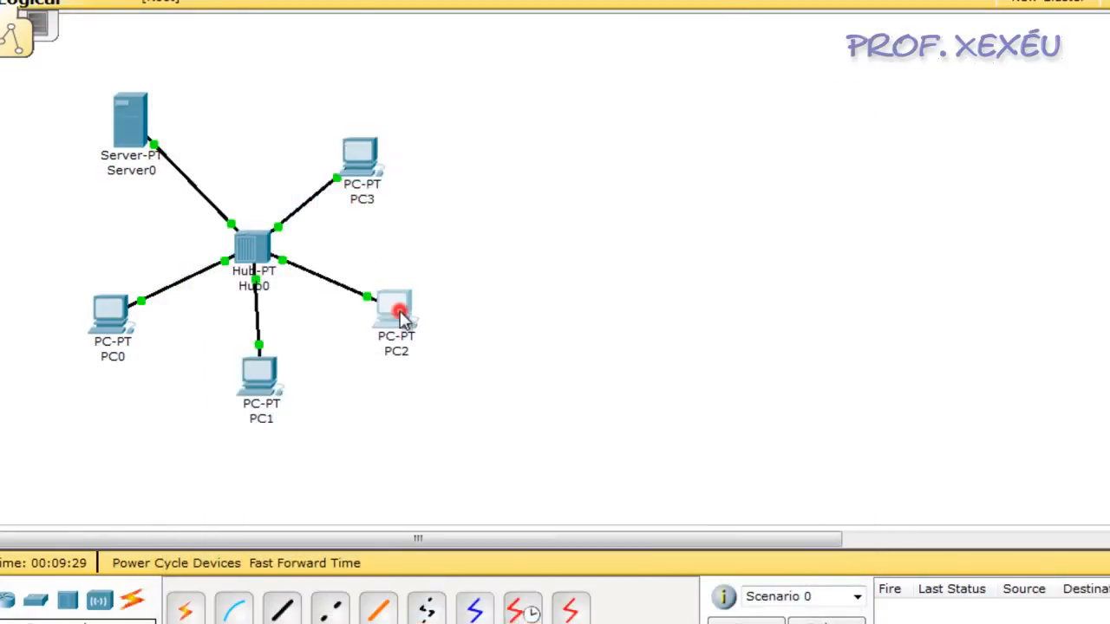
click(169, 103)
click(122, 135)
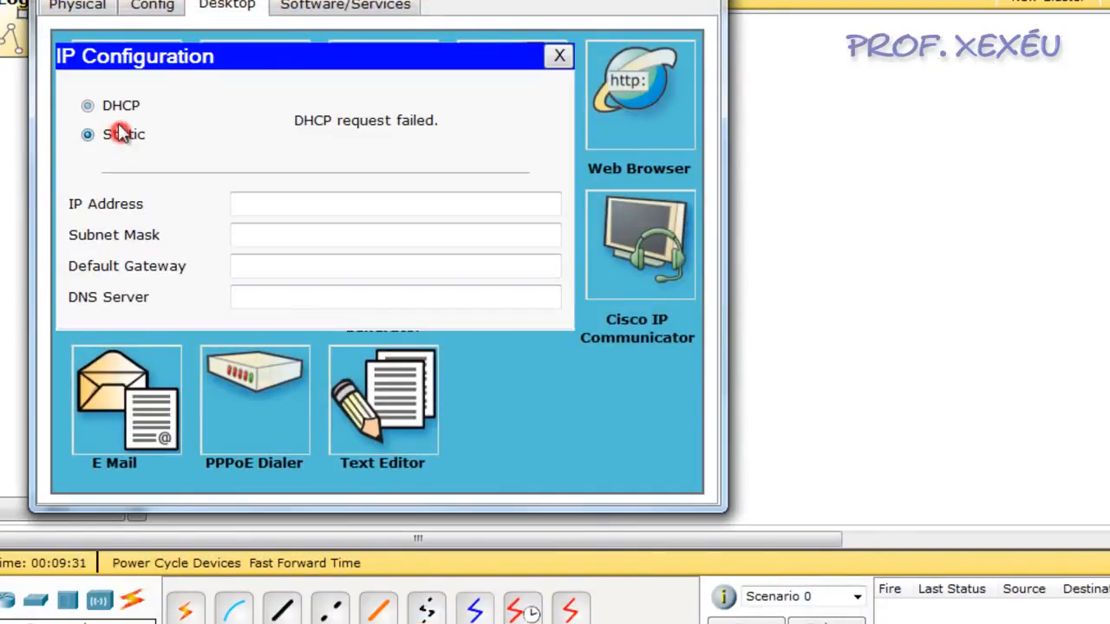
click(114, 105)
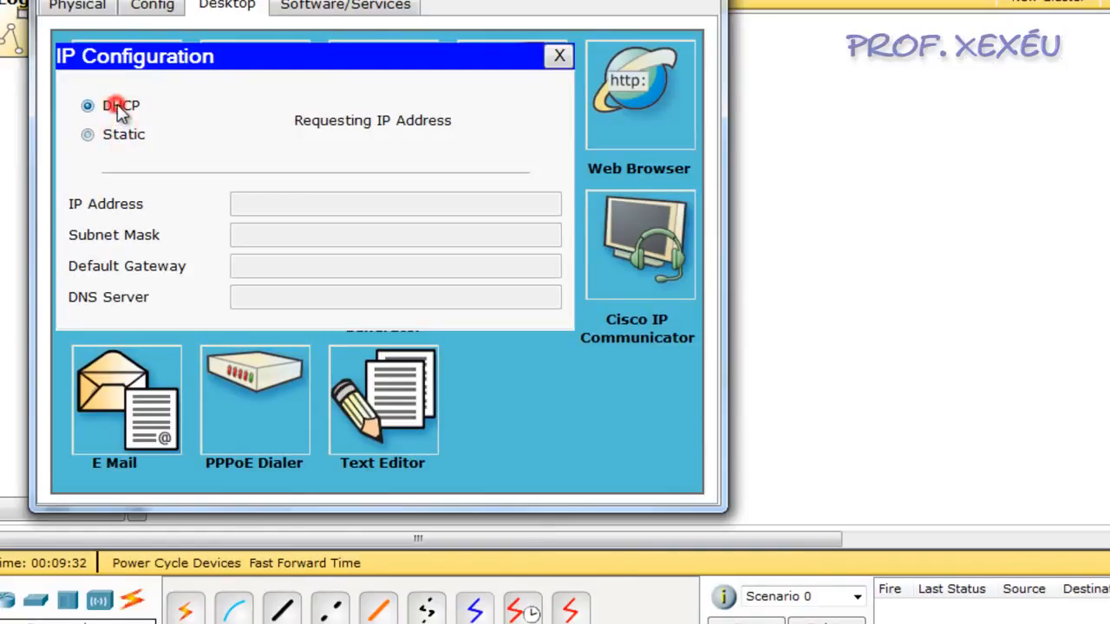
click(560, 57)
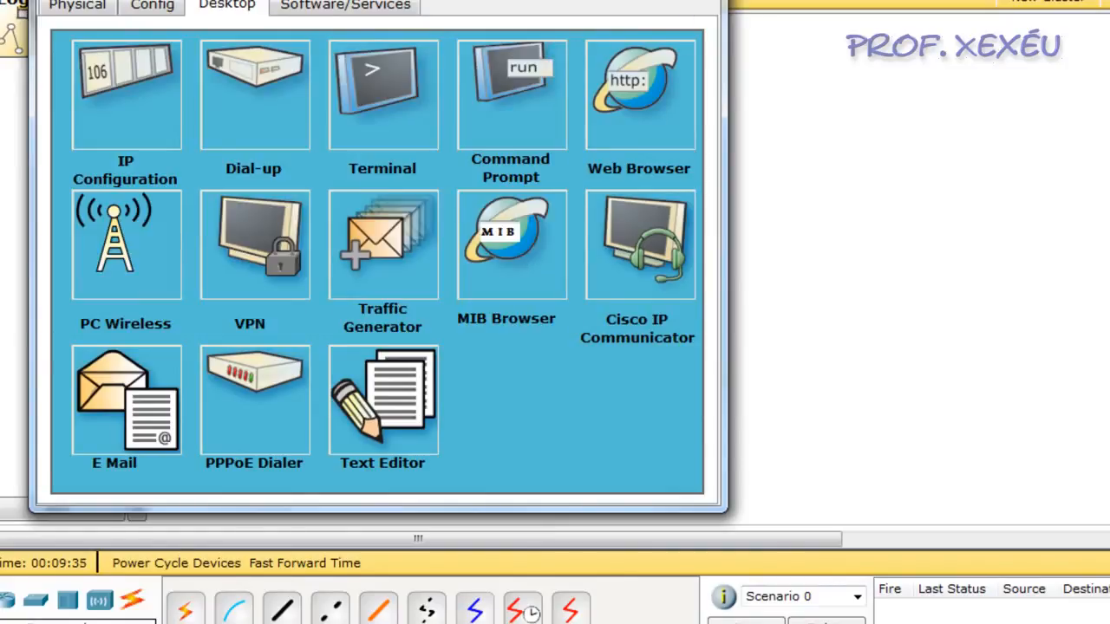
click(699, 4)
- Renew PC3's DHCP lease by switching its IP configuration to Static and back to DHCP
click(363, 161)
click(216, 151)
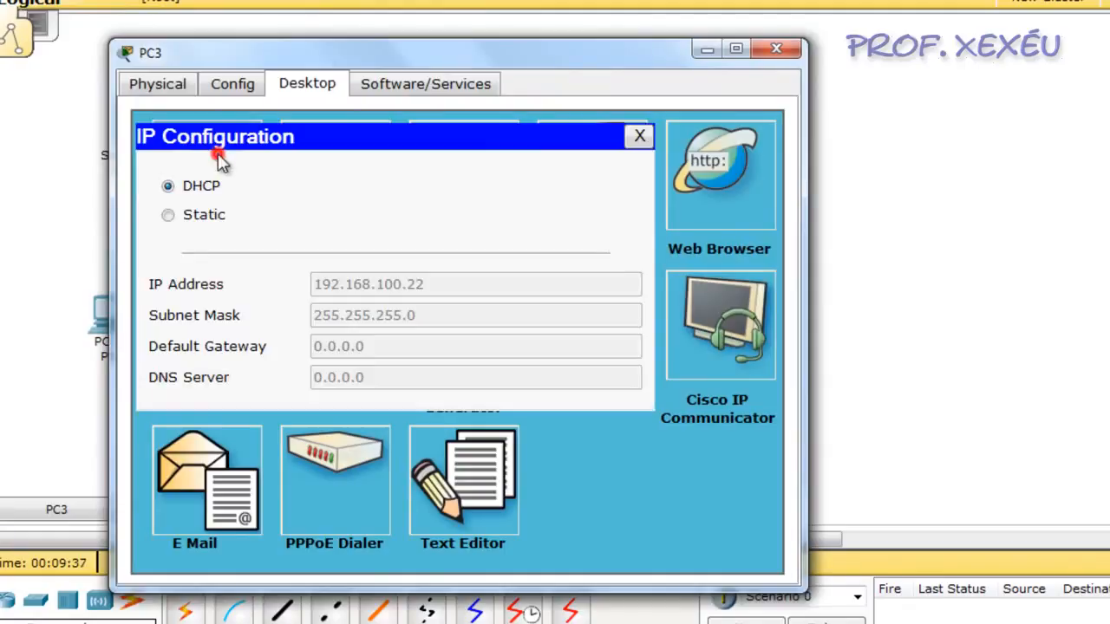
click(204, 215)
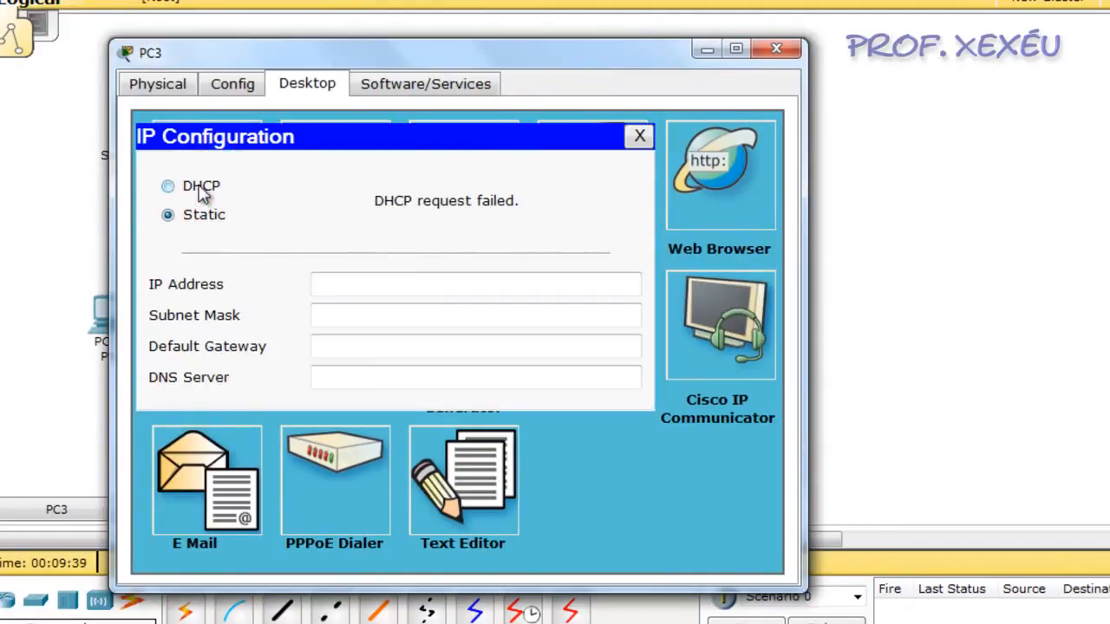
click(199, 187)
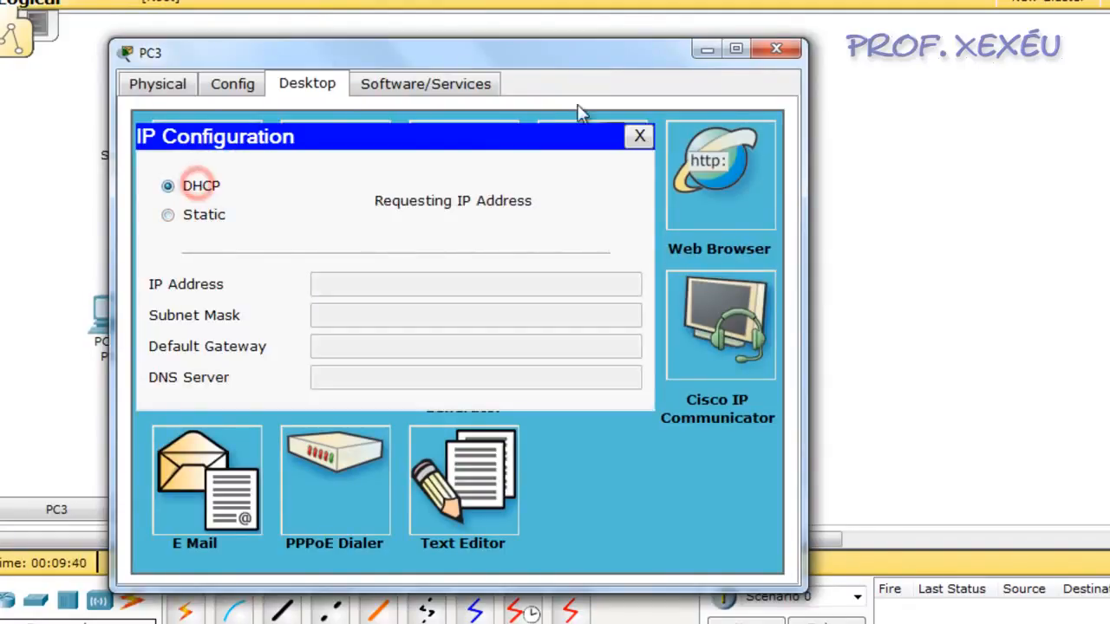
- Close PC3's IP configuration and its device window to return to the network topology
click(639, 139)
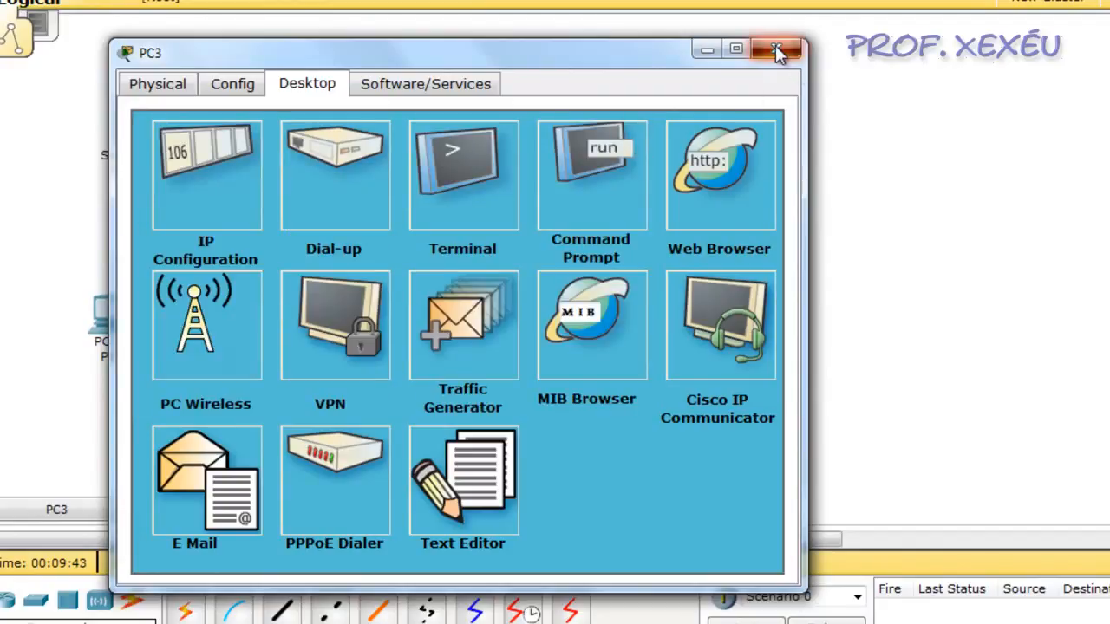
click(776, 49)
click(581, 273)
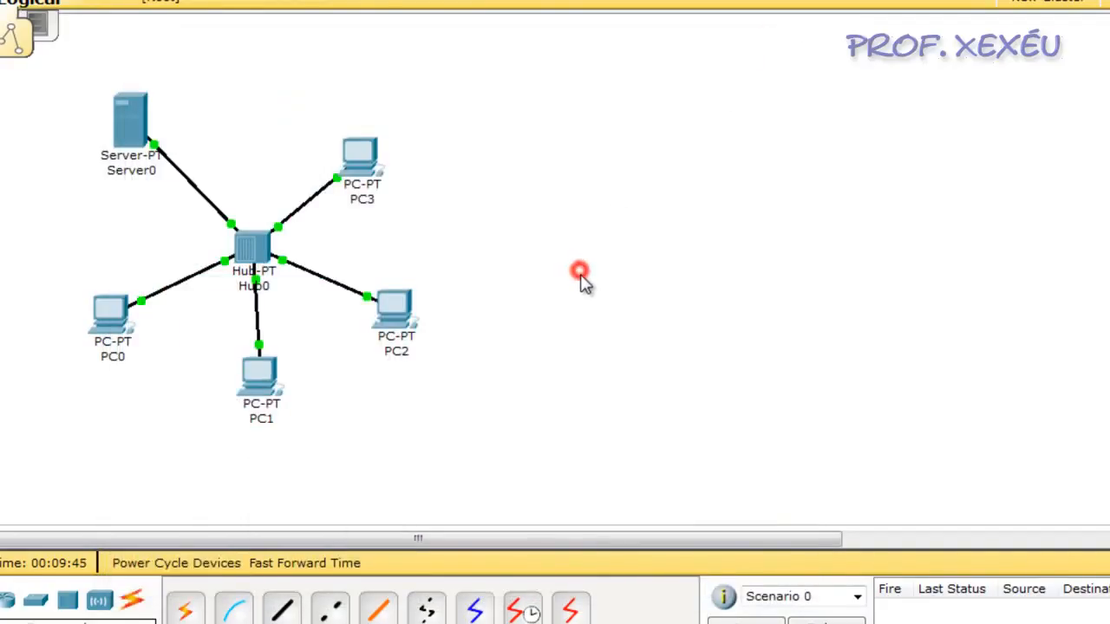
click(257, 379)
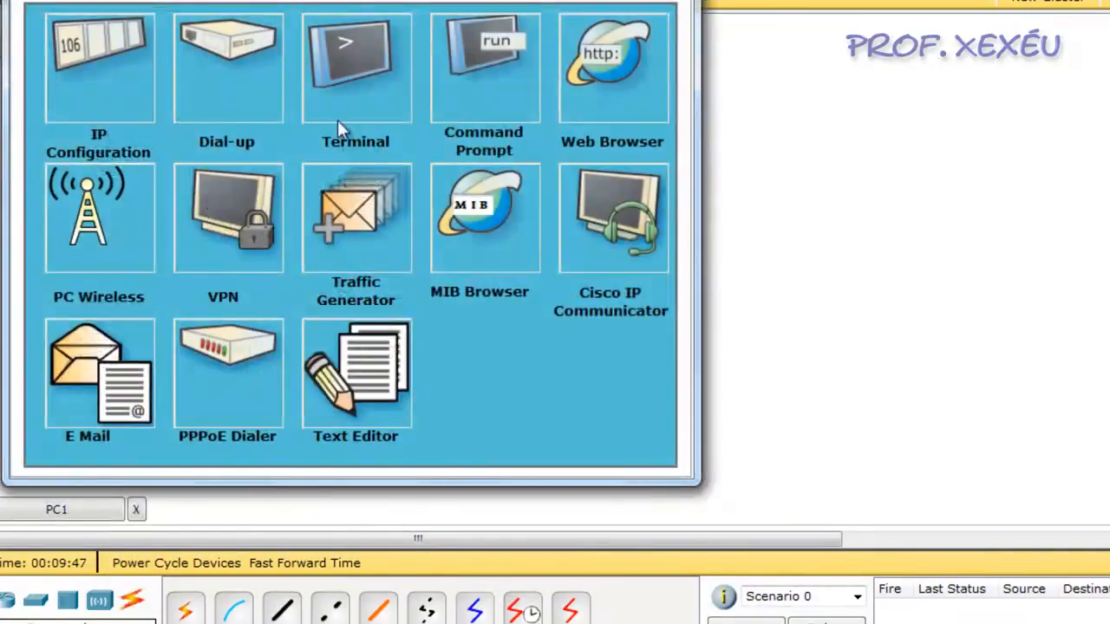
drag(321, 0, 629, 89)
click(920, 205)
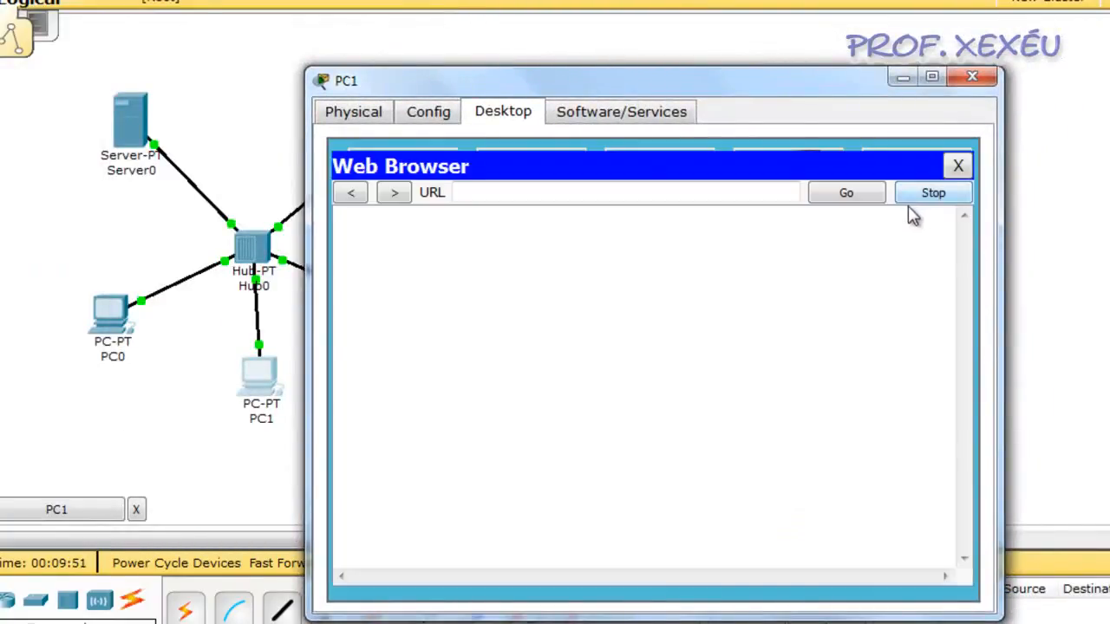
click(617, 192)
text(http://192.168.100.1)
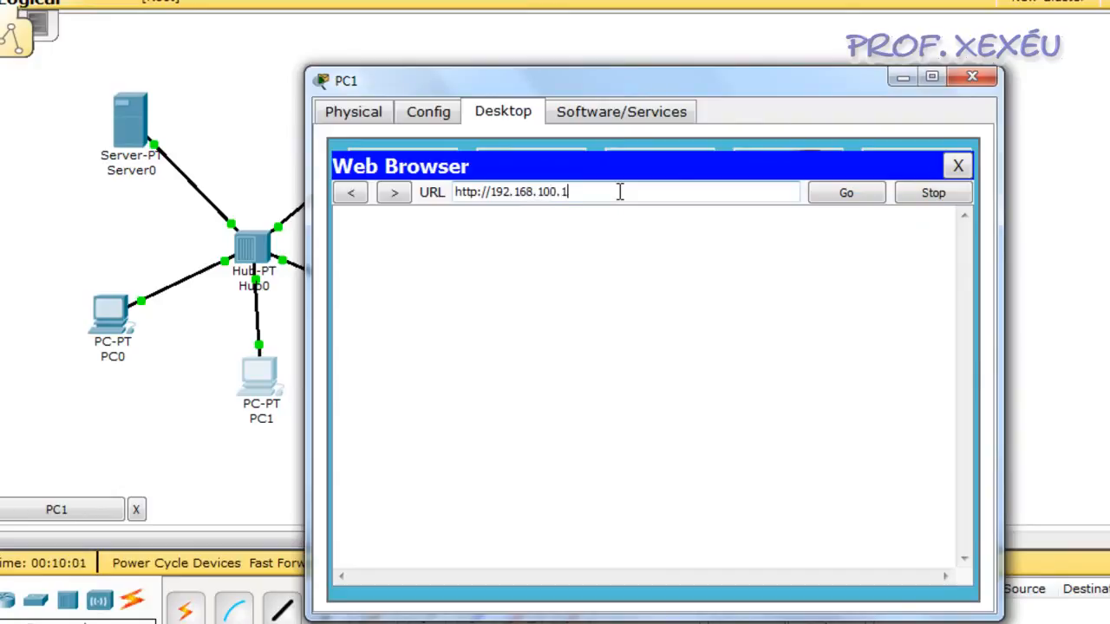
click(838, 194)
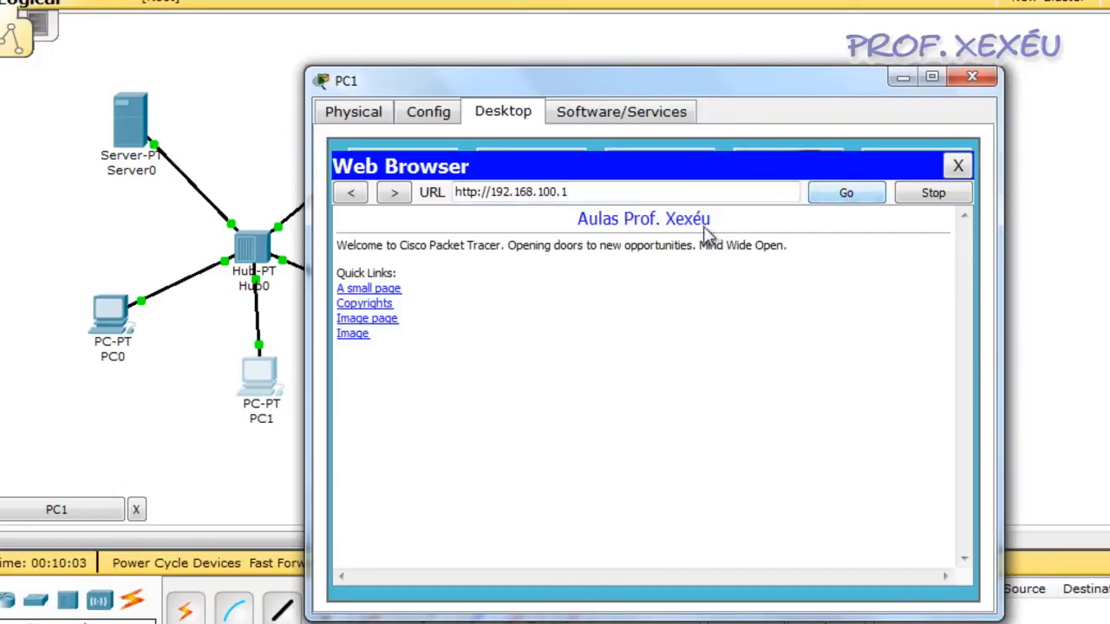
click(595, 185)
key(BackSpace)
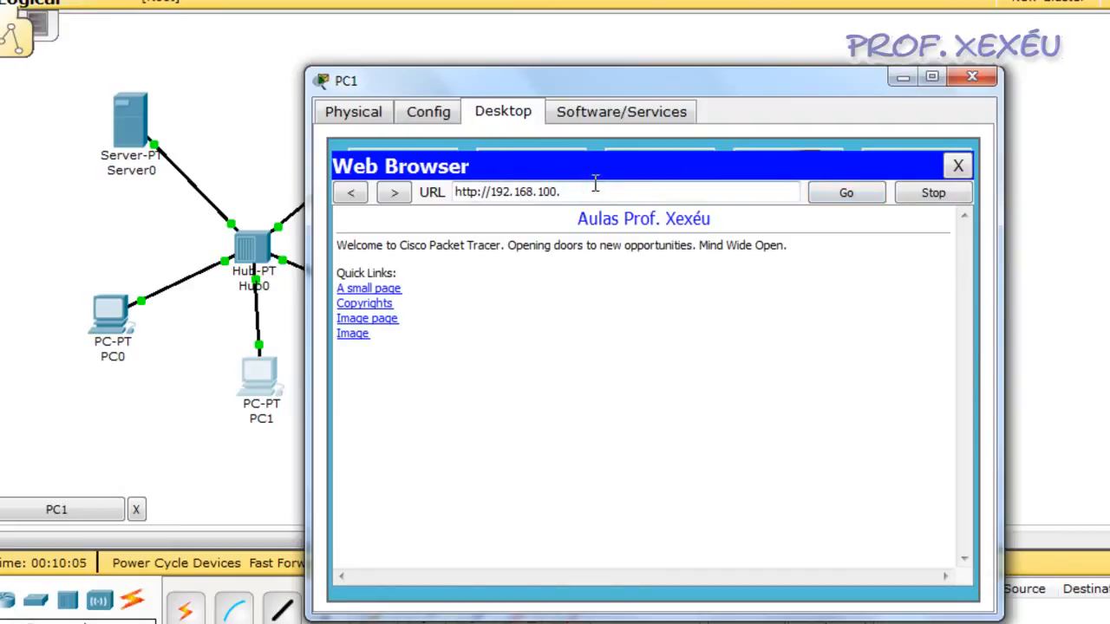
click(825, 197)
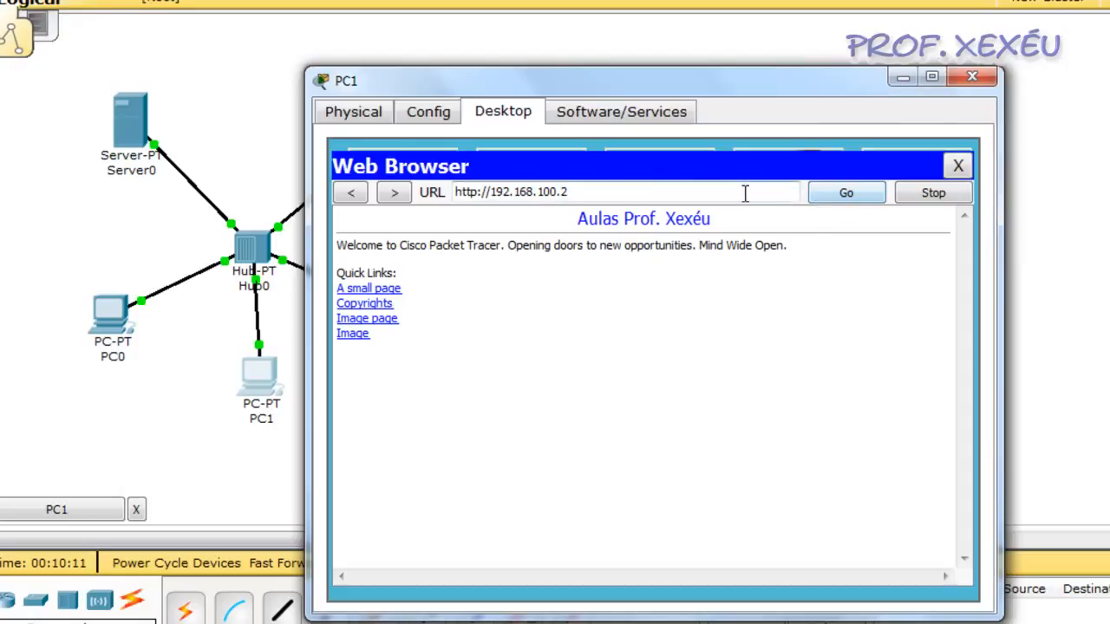
click(586, 192)
key(BackSpace)
key(BackSpace)
key(BackSpace)
key(BackSpace)
key(BackSpace)
key(BackSpace)
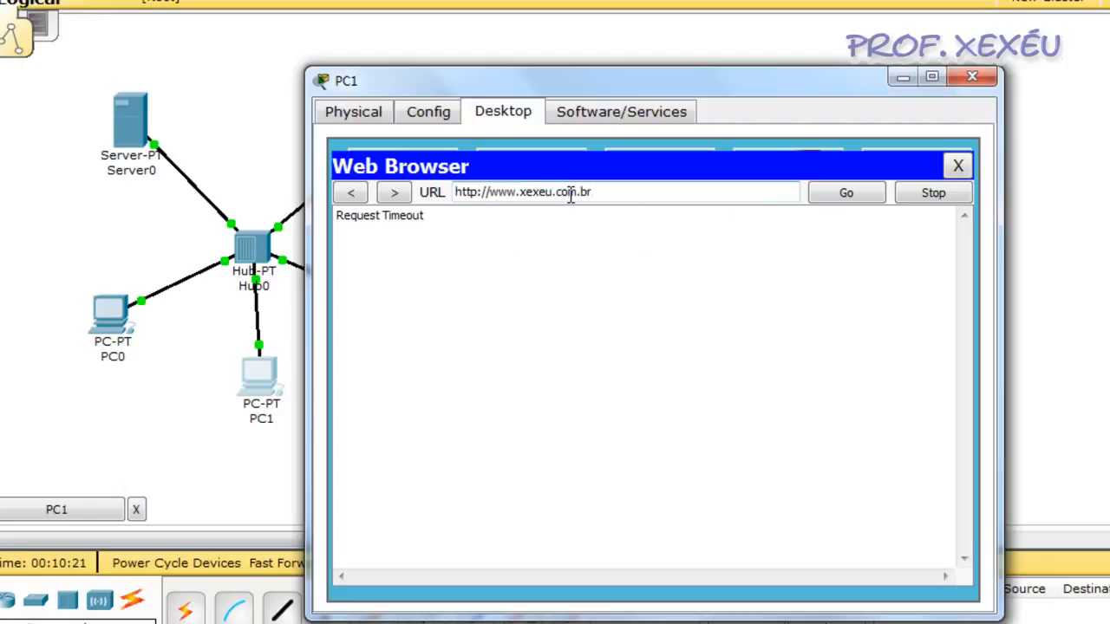
click(852, 194)
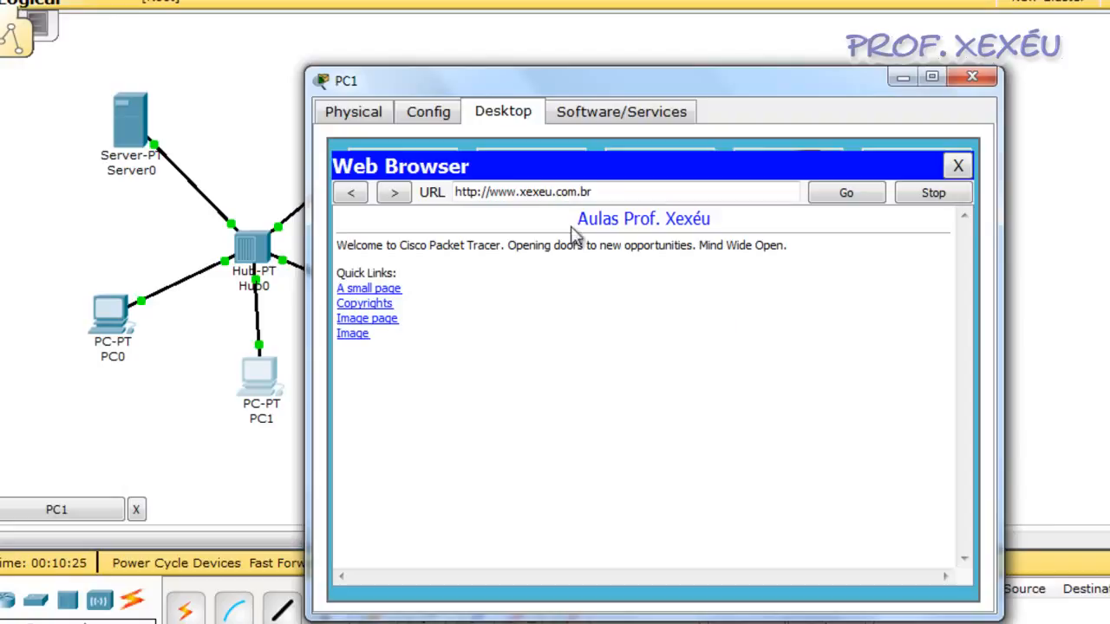
click(568, 193)
click(600, 193)
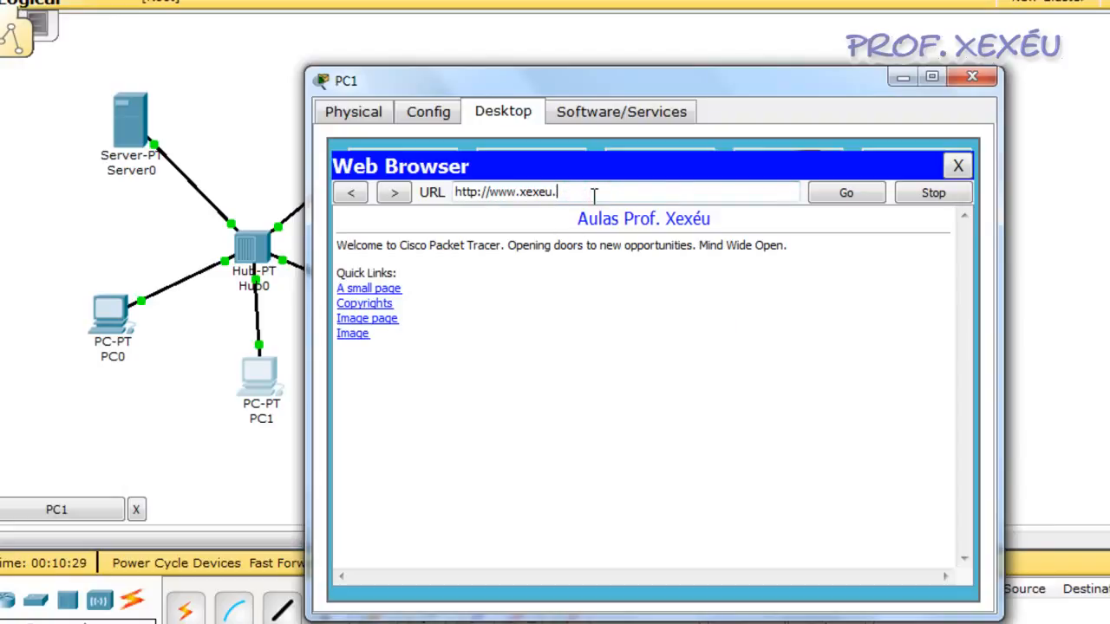
click(841, 198)
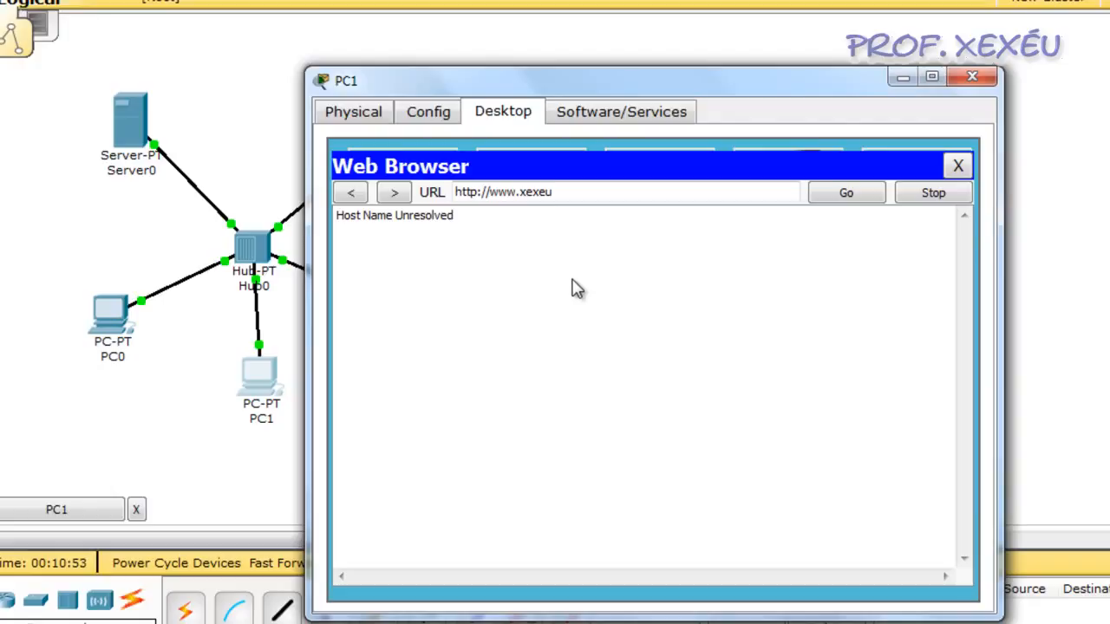
click(959, 167)
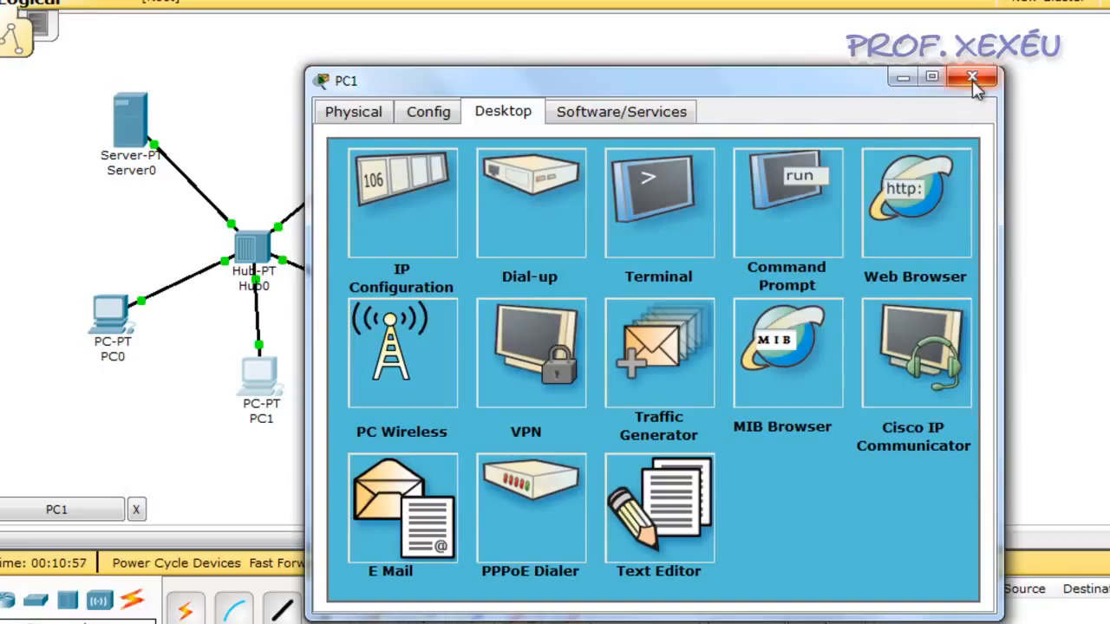
click(973, 77)
click(559, 208)
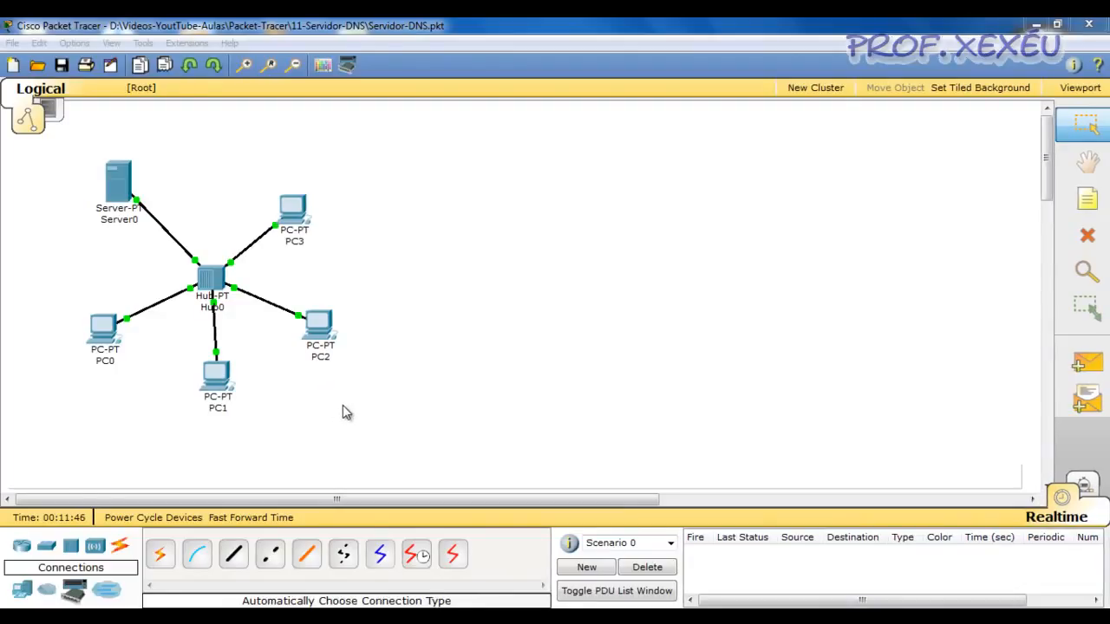
- Switch to Simulation mode and add DNS to the visible event filters alongside HTTP
click(1083, 485)
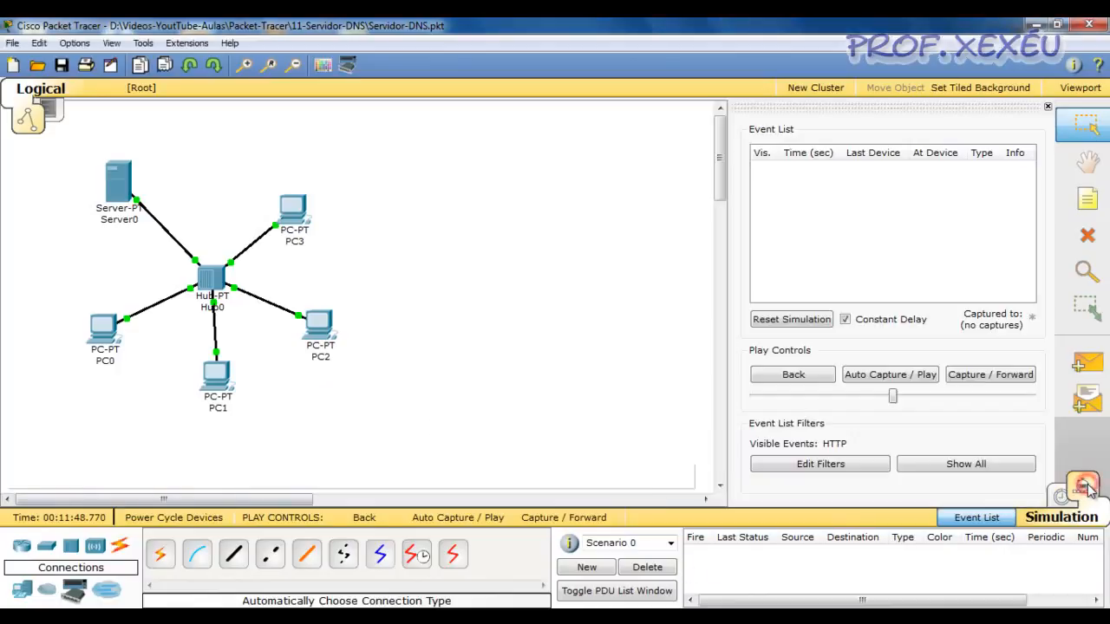
click(853, 464)
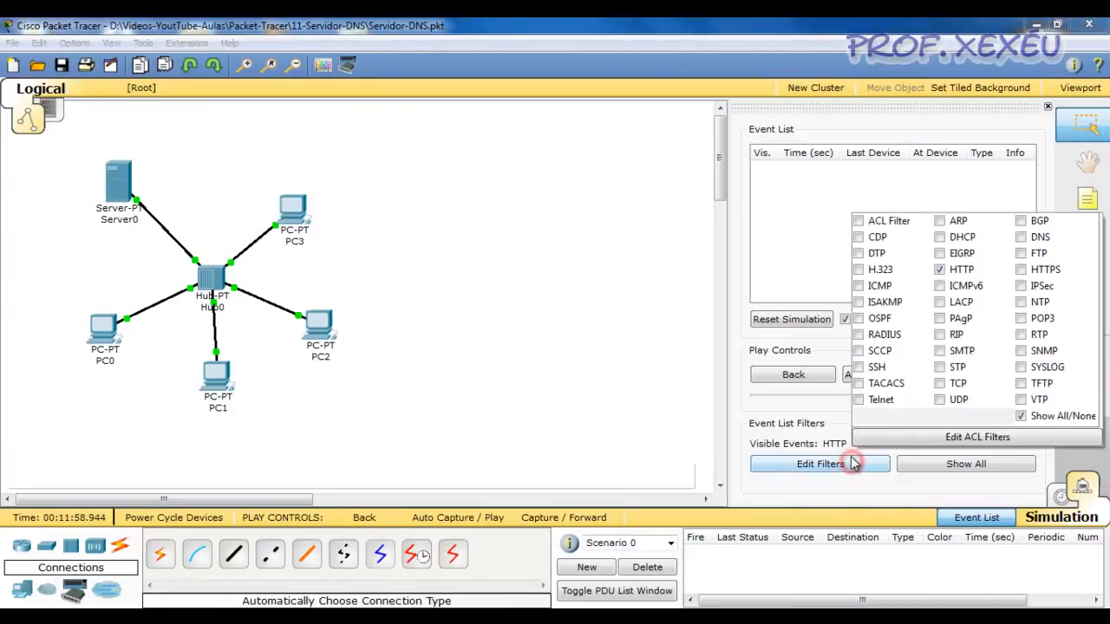
click(1021, 237)
click(765, 464)
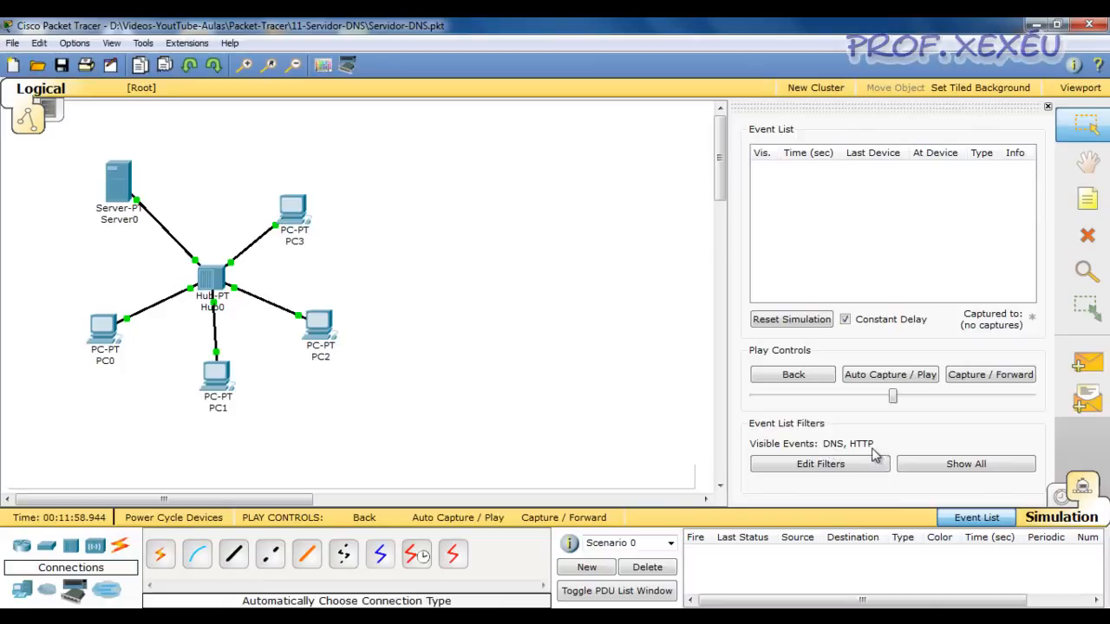
- Request 192.168.100.1 from PC1's web browser in Simulation mode, keeping the PC1 window clear of the topology
click(215, 377)
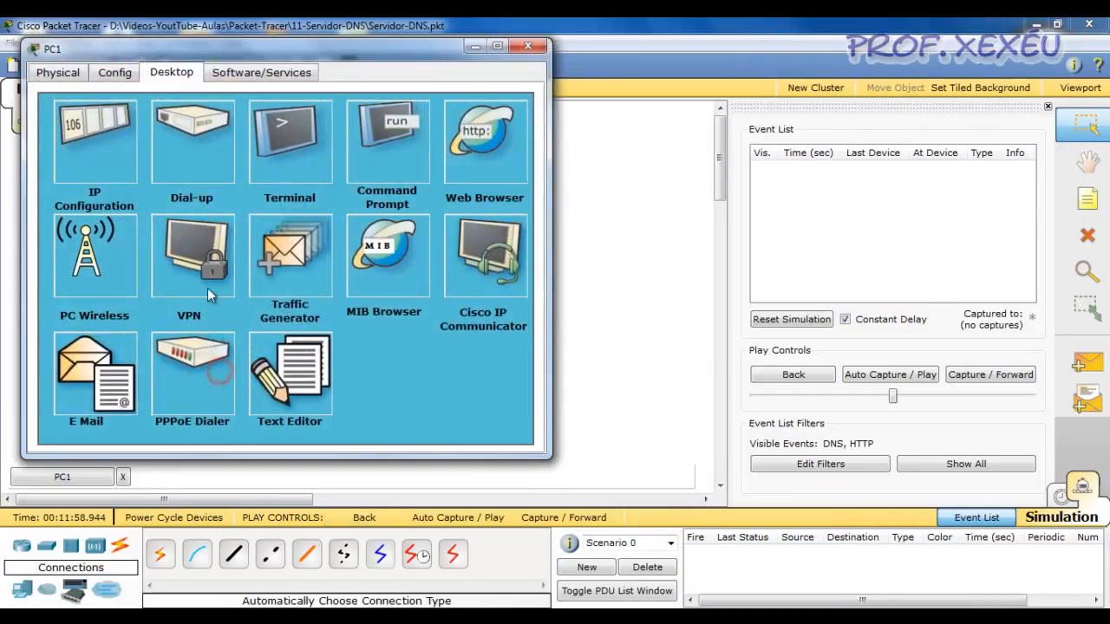
click(513, 137)
drag(306, 49, 534, 250)
click(498, 331)
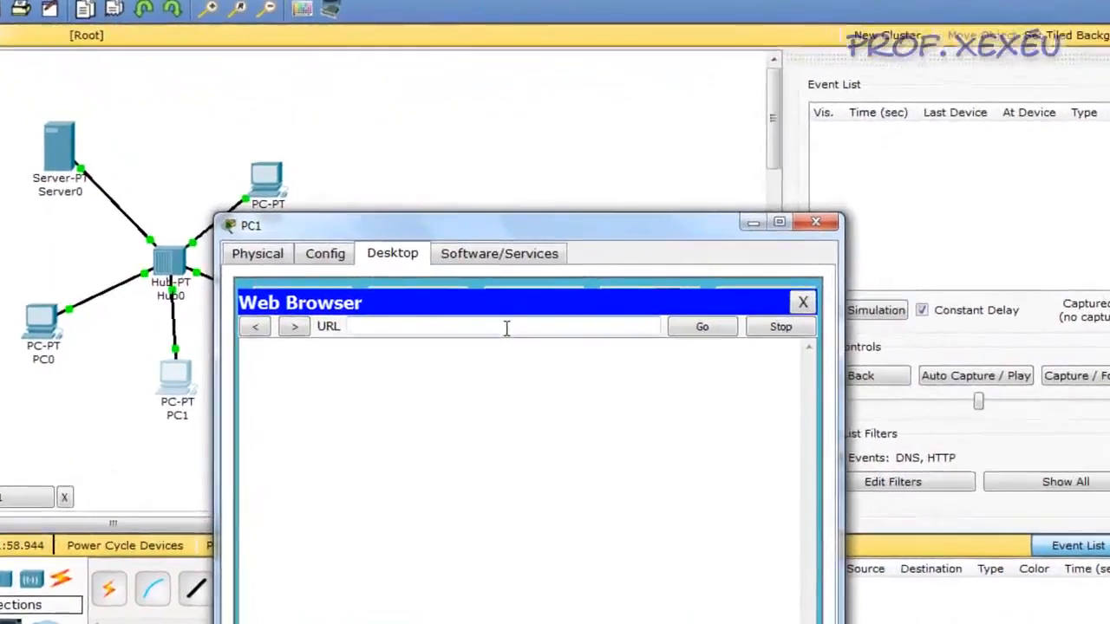
text(192.168.100.1)
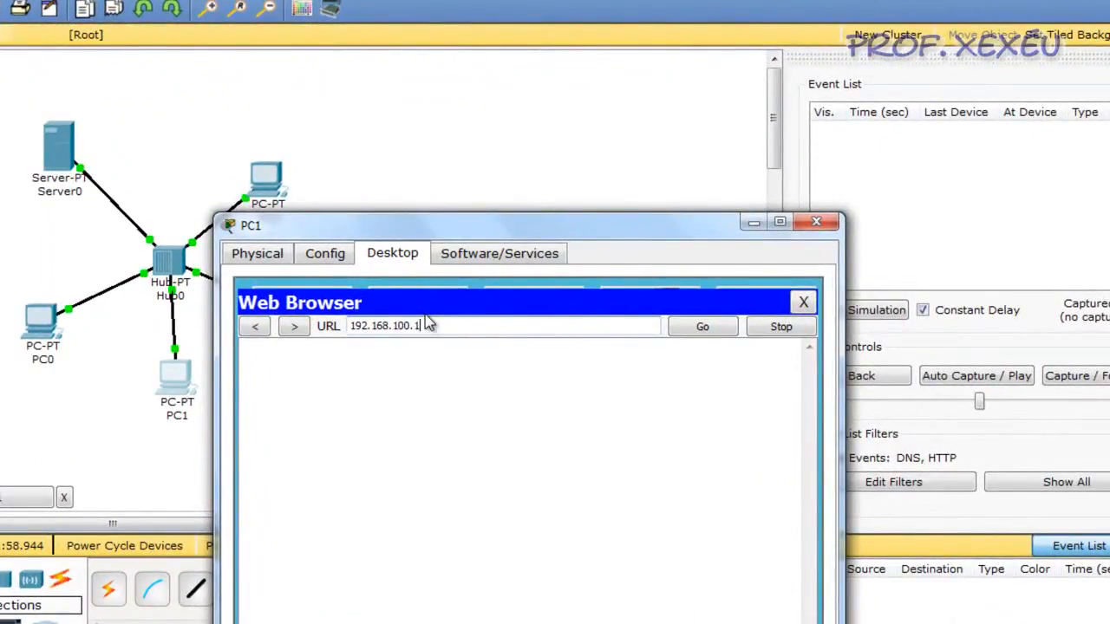
click(702, 327)
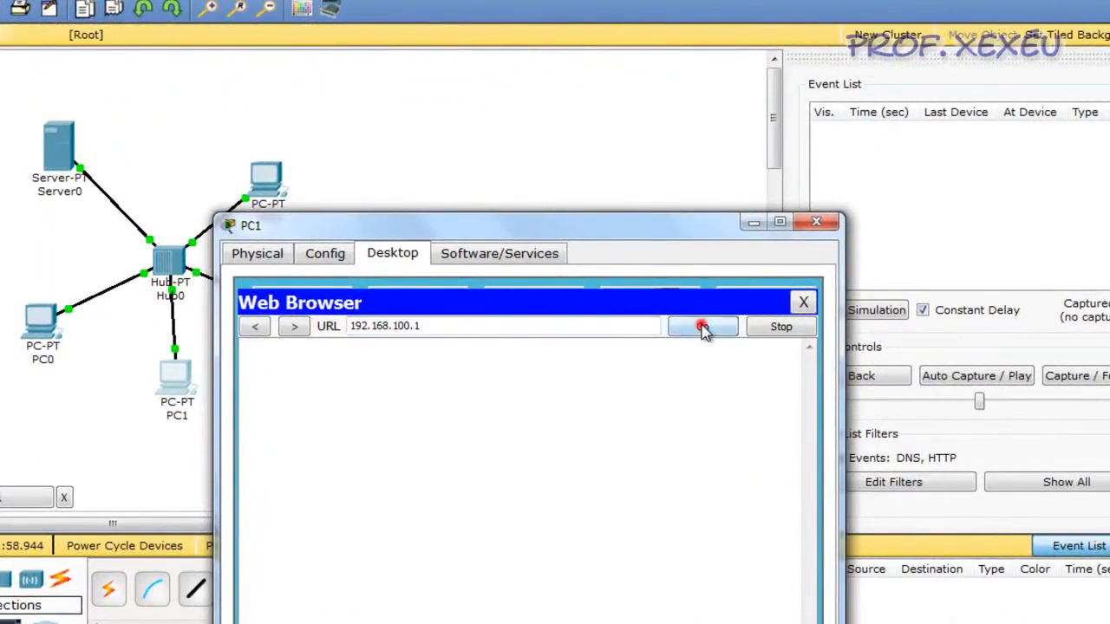
- Step the simulation forward to follow the HTTP request and reply between PC1 and Server0, and close PC1's browser and window
click(1104, 382)
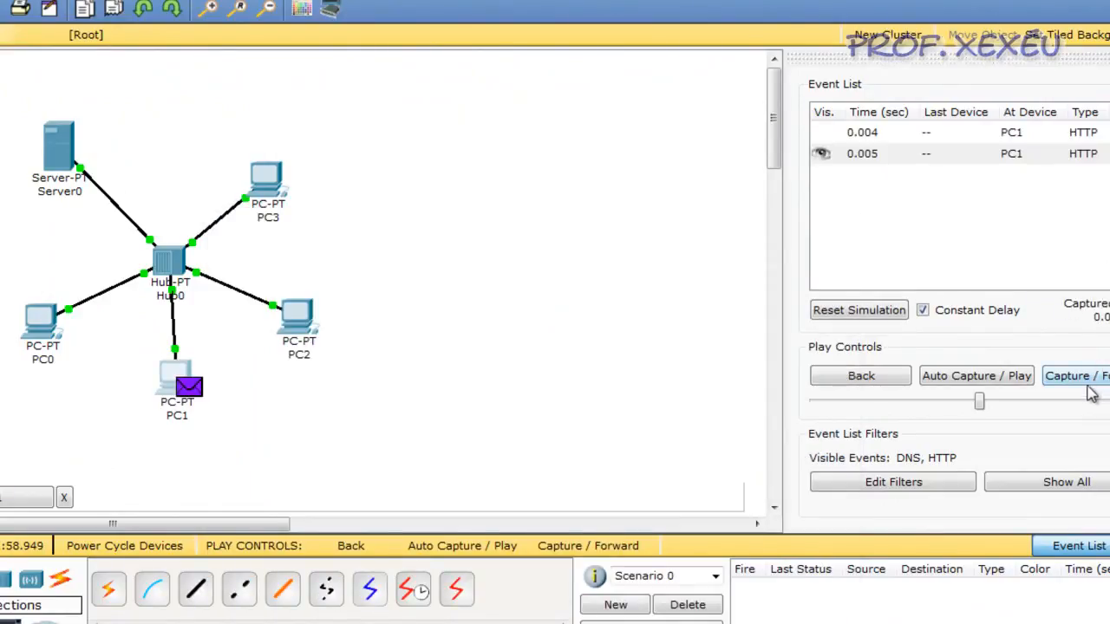
click(1091, 375)
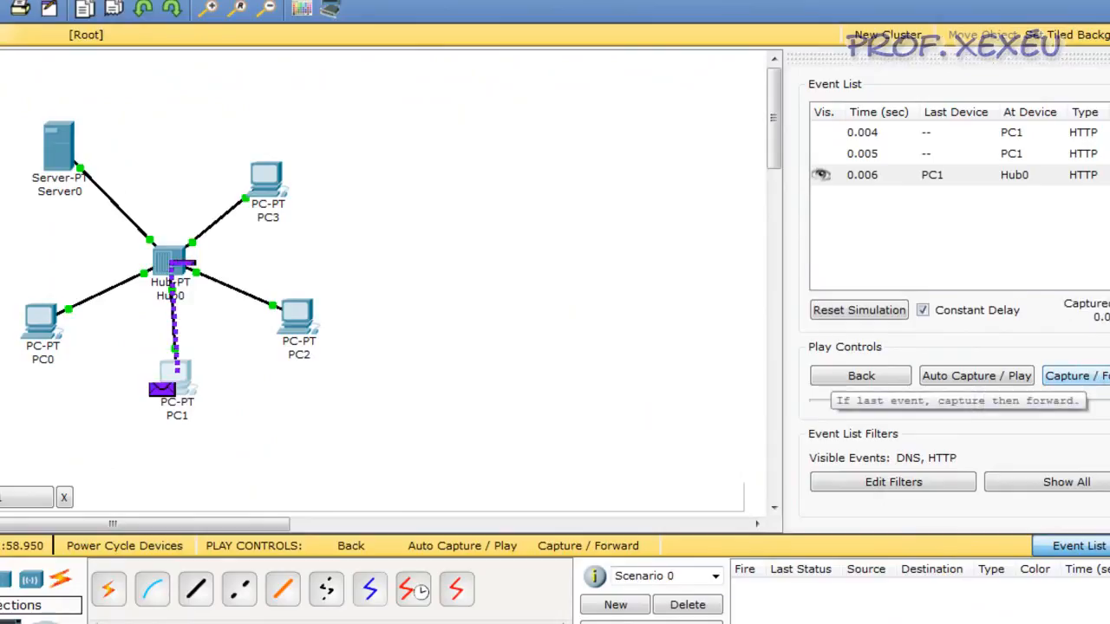
key(alt+Tab)
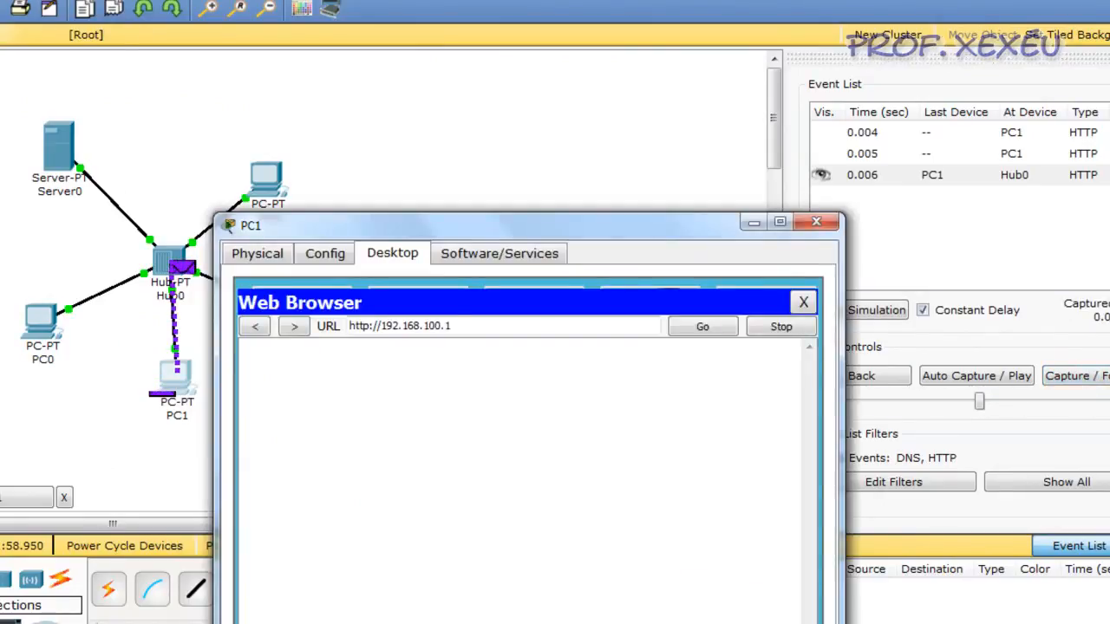
click(1075, 376)
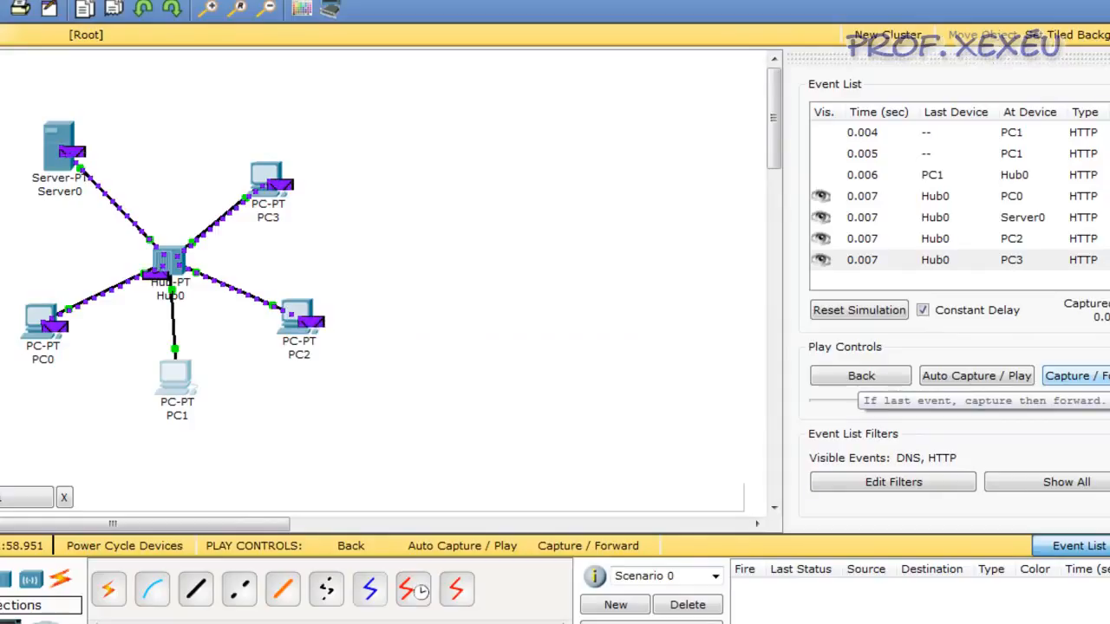
click(1076, 376)
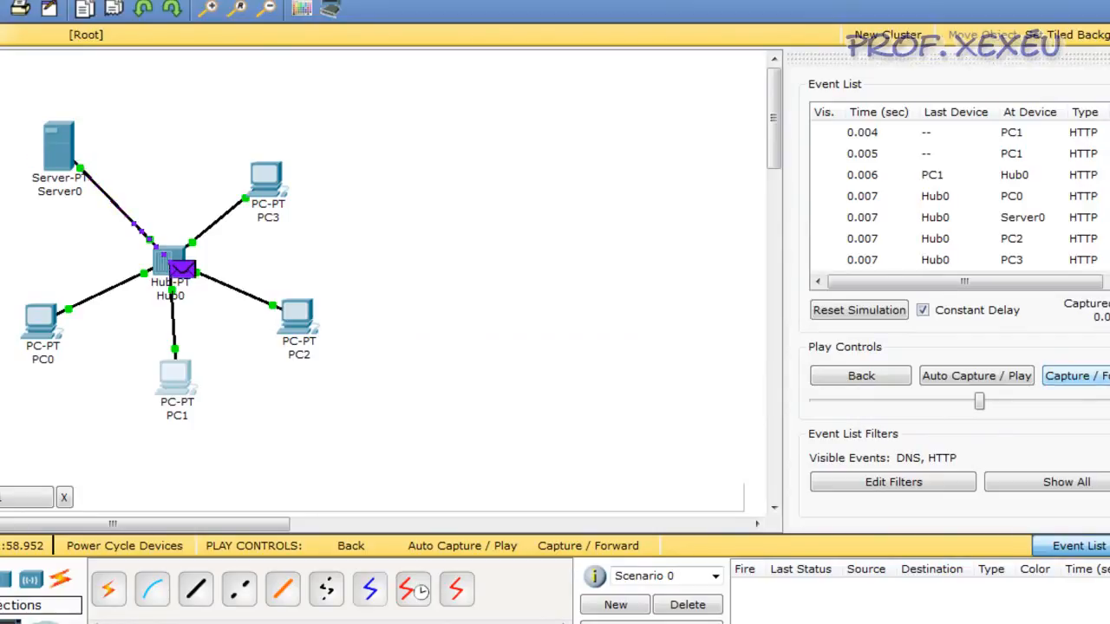
click(1076, 375)
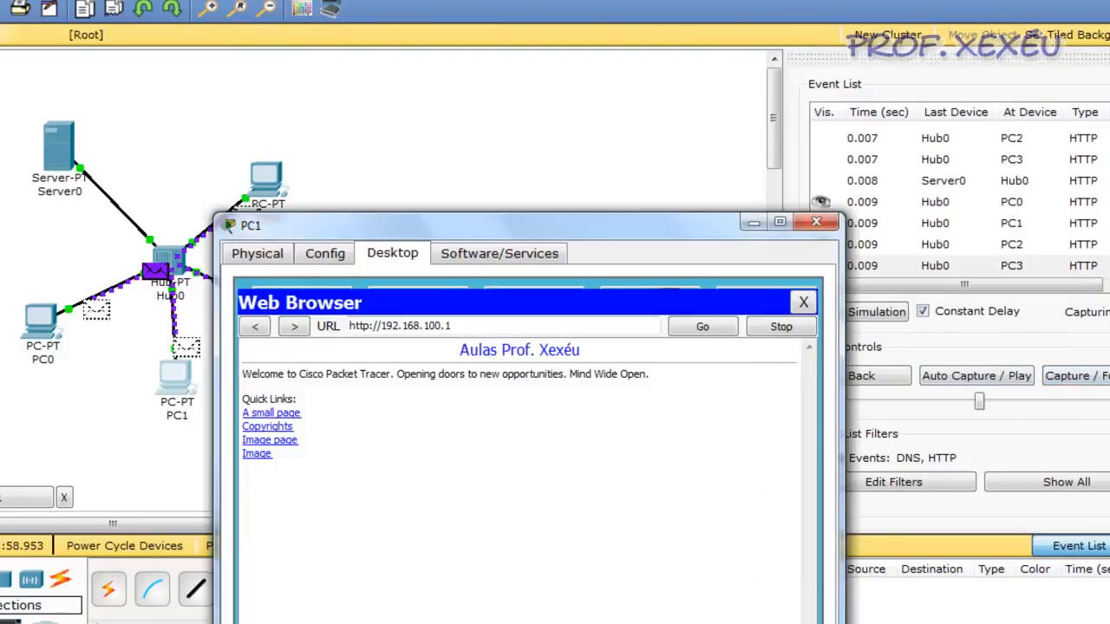
click(805, 302)
click(816, 222)
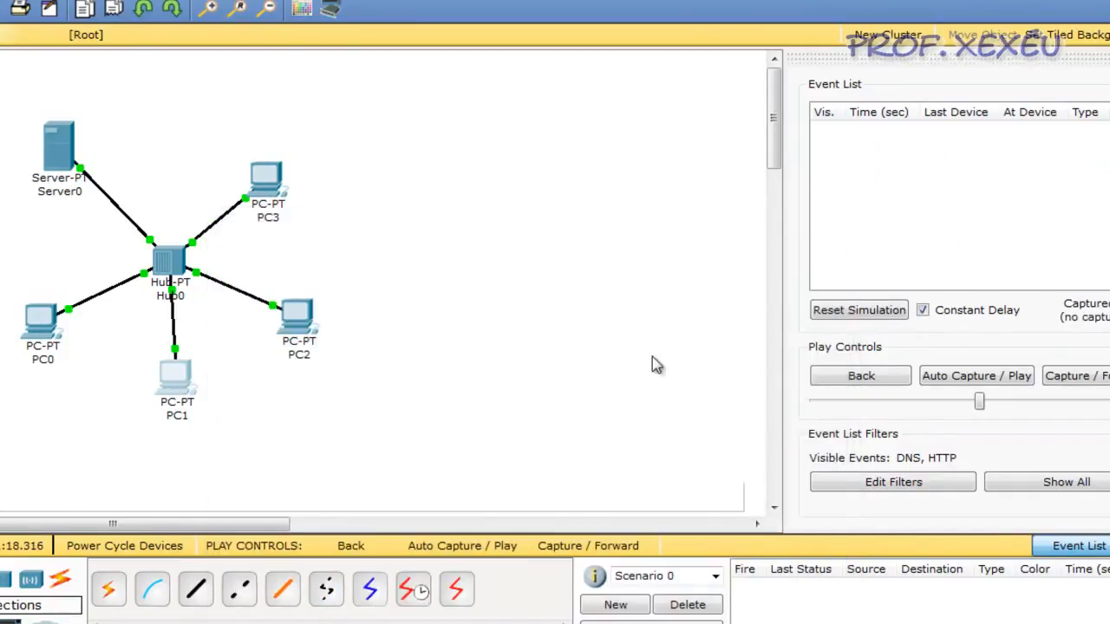
click(174, 378)
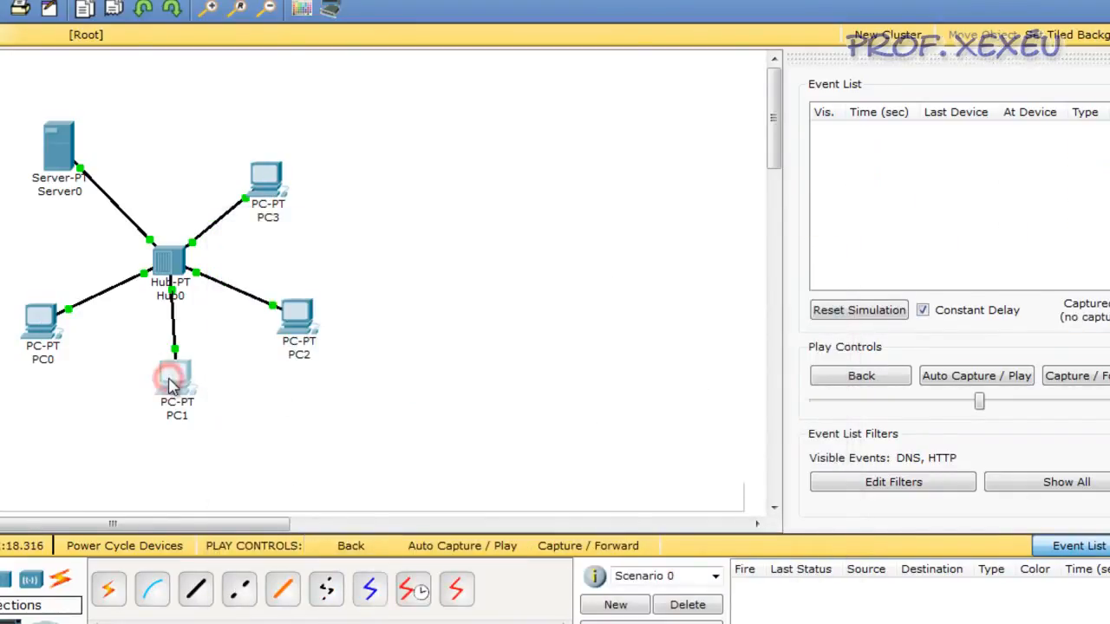
click(555, 160)
drag(331, 68, 540, 264)
click(497, 351)
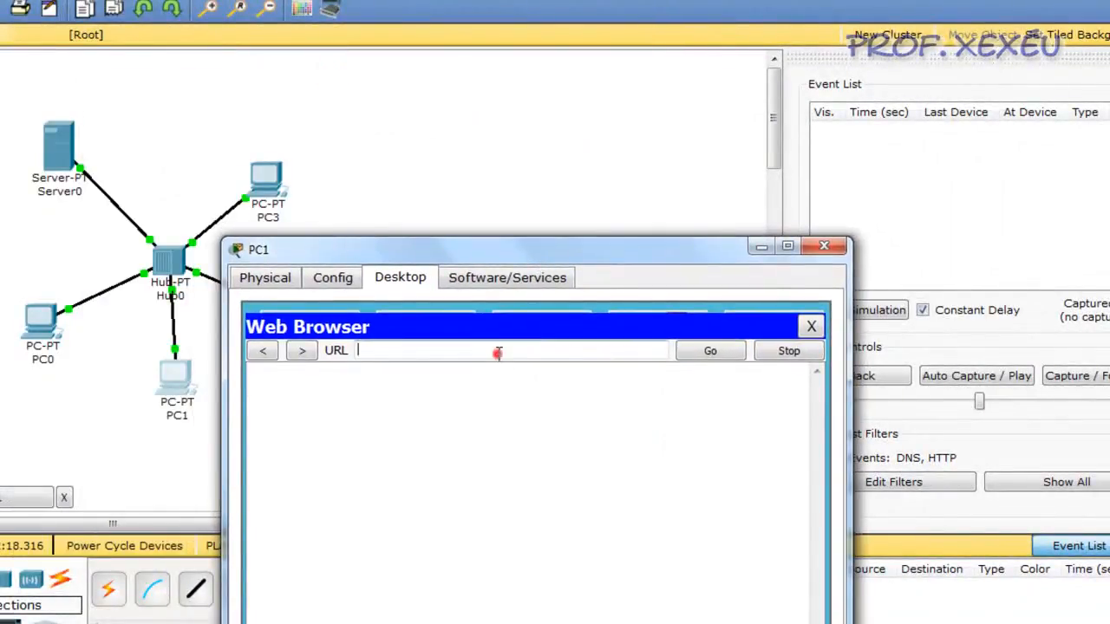
text(www.xexeu.com.br)
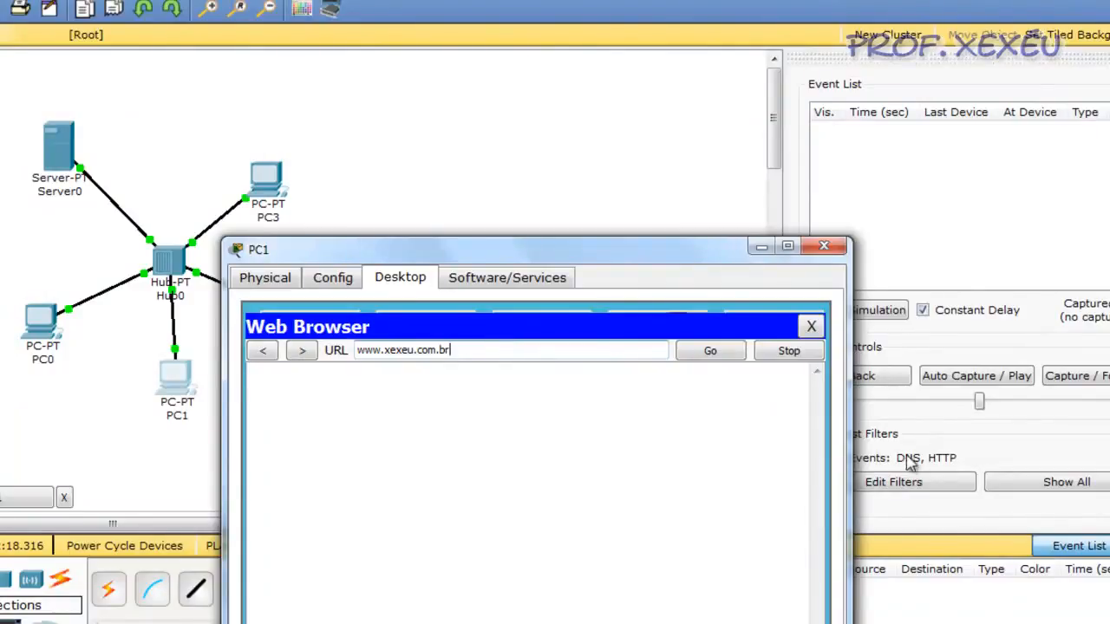
click(723, 356)
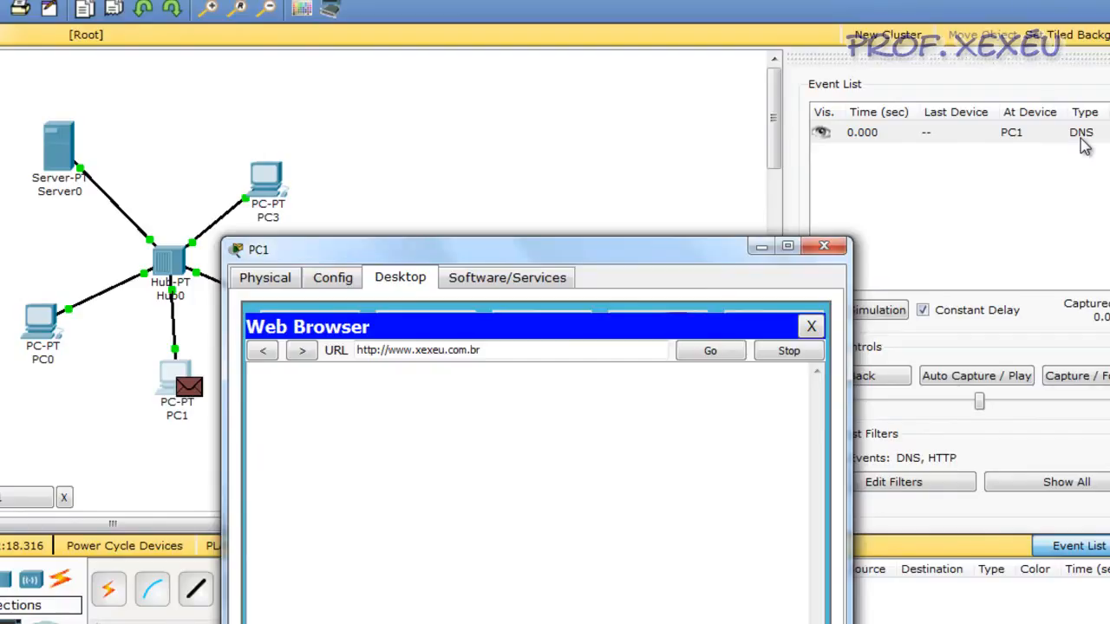
- Advance the DNS packet to Hub0 and examine the DNS query section in its inbound PDU details
click(1075, 375)
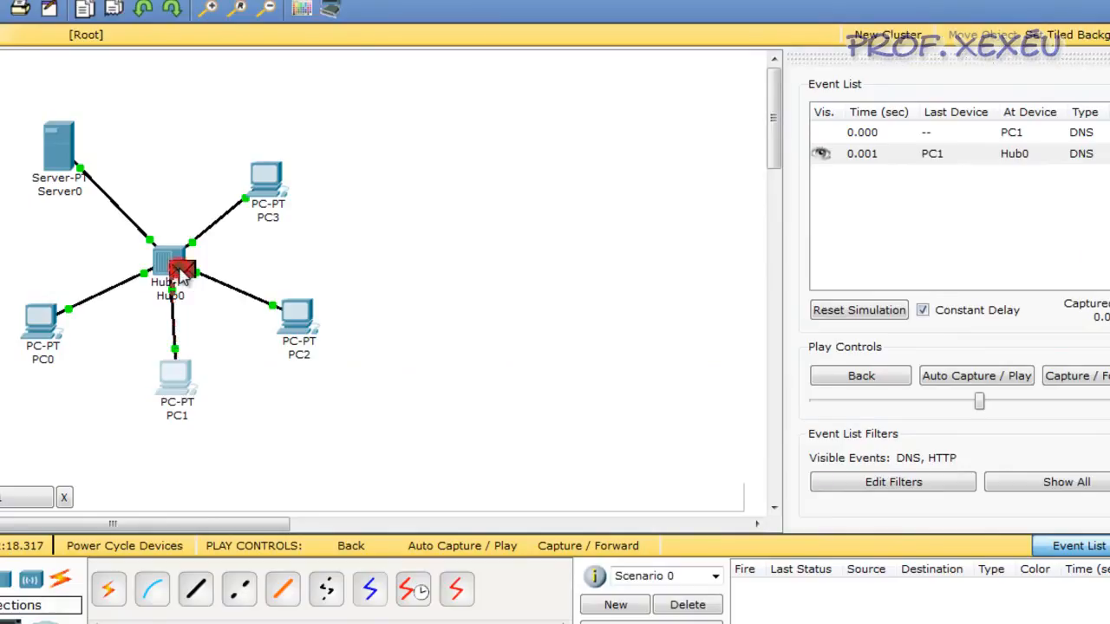
click(180, 274)
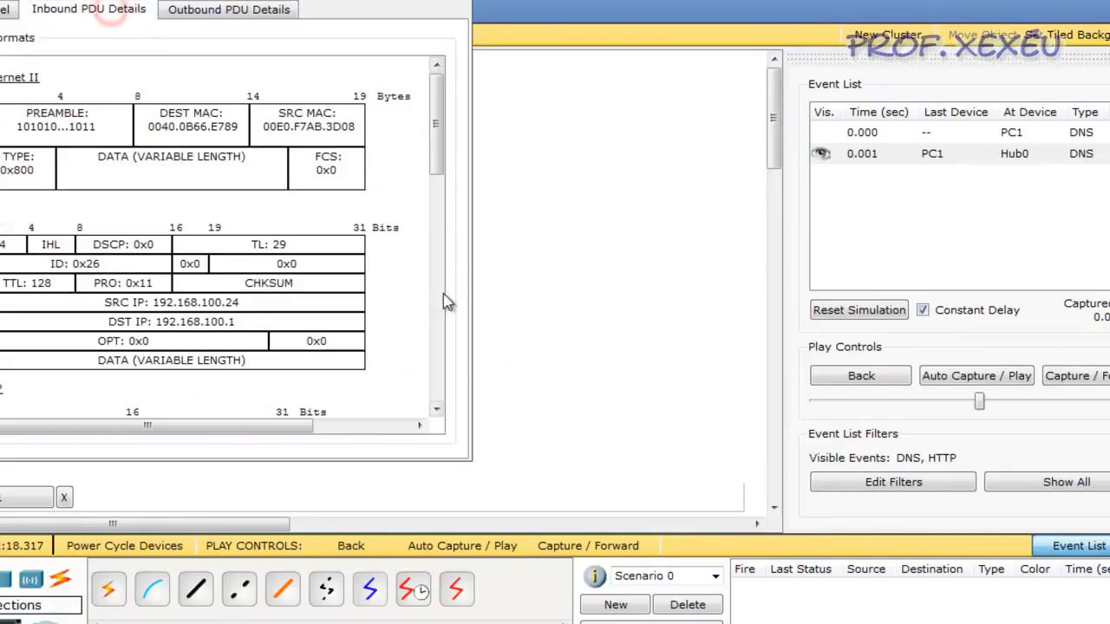
click(438, 344)
drag(438, 344, 439, 317)
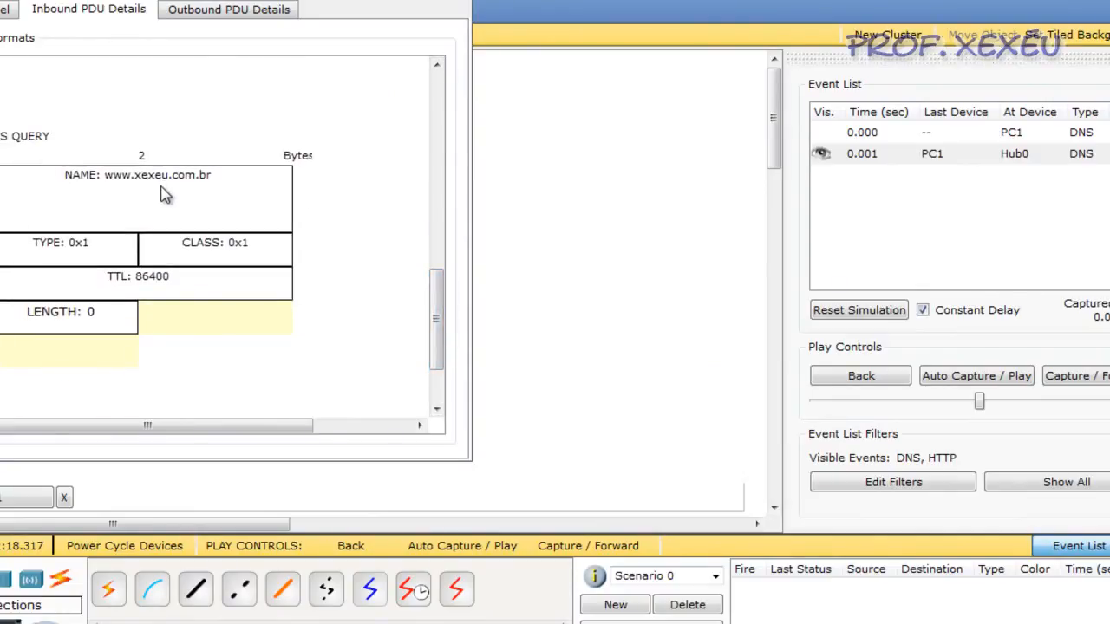
- Review the DNS header in Hub0's inbound PDU details, close the details window and advance the DNS query to Server0
drag(434, 300, 441, 216)
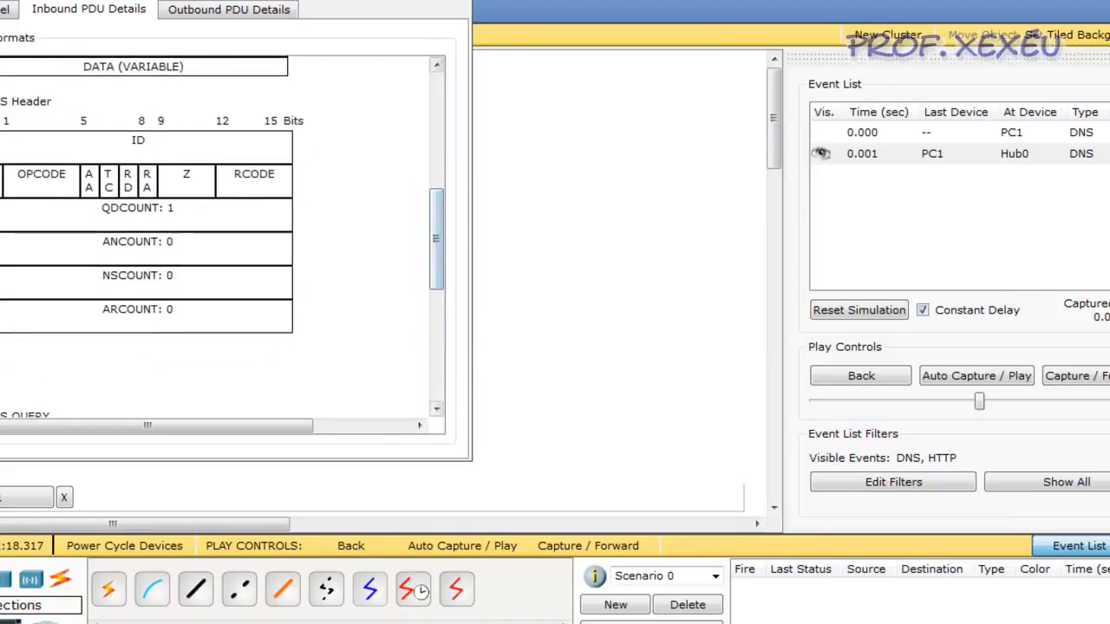
click(454, 1)
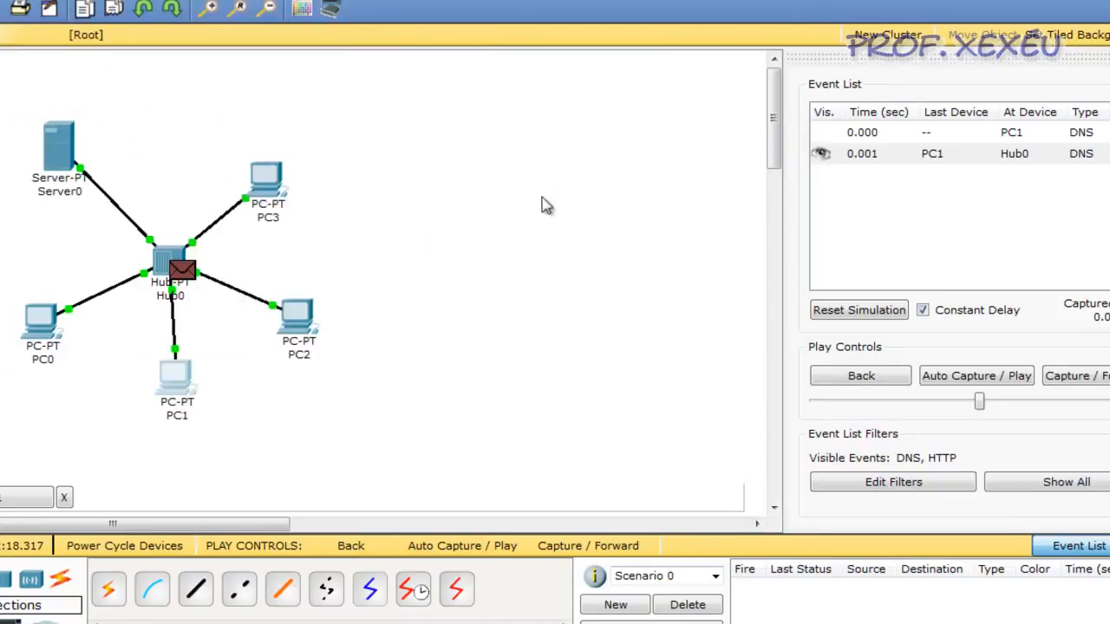
click(1100, 378)
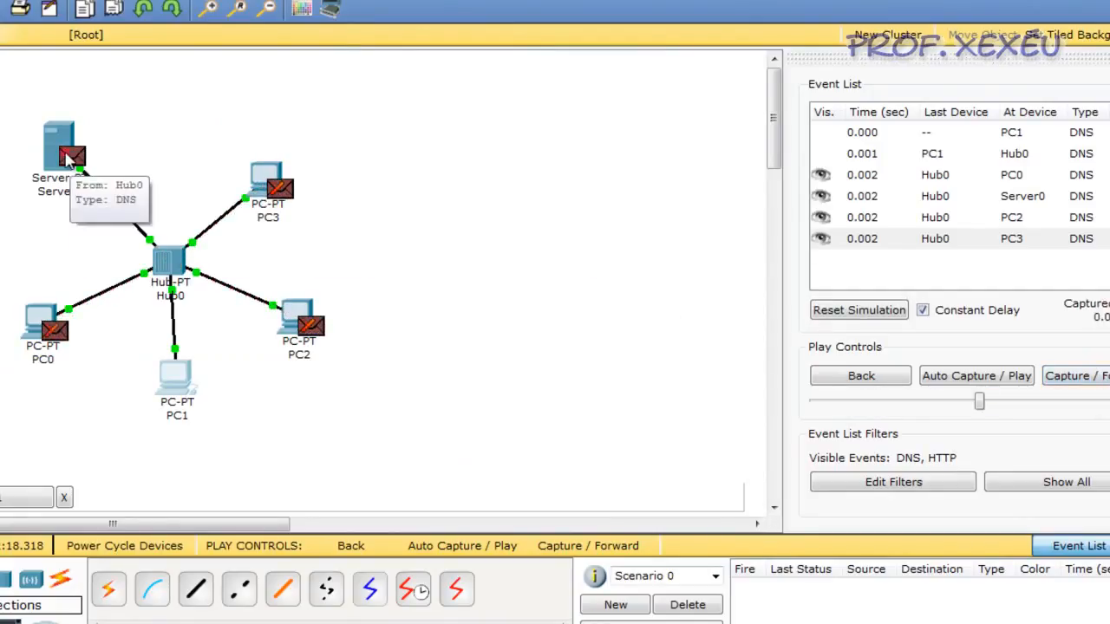
- Examine the DNS answer section in the outbound PDU details of the packet at Server0, and close the window
click(67, 155)
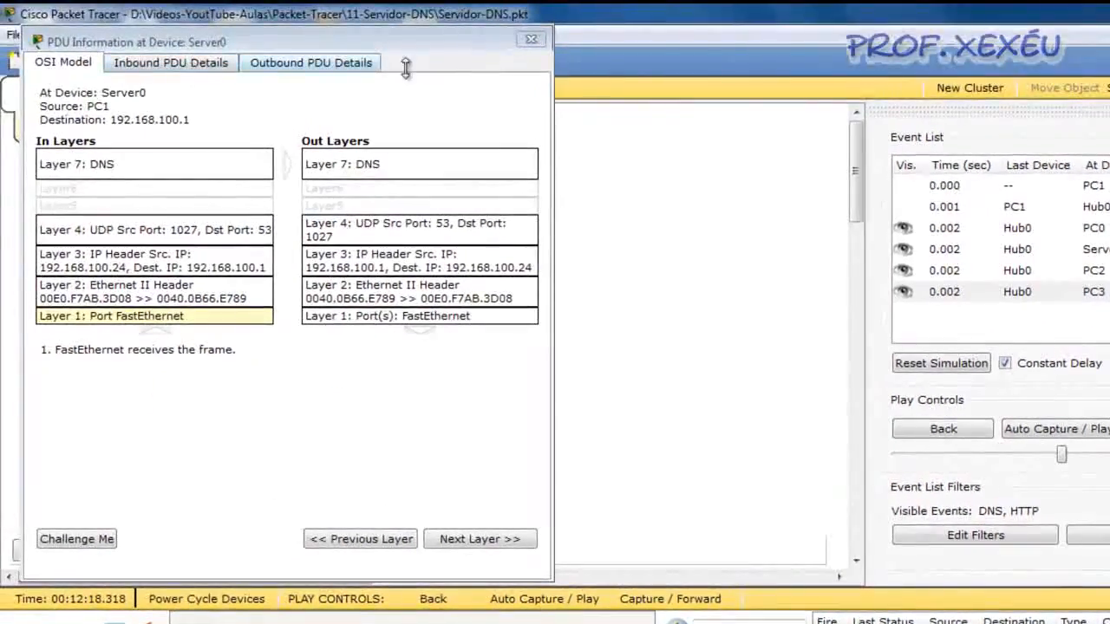
click(334, 80)
drag(520, 217, 536, 456)
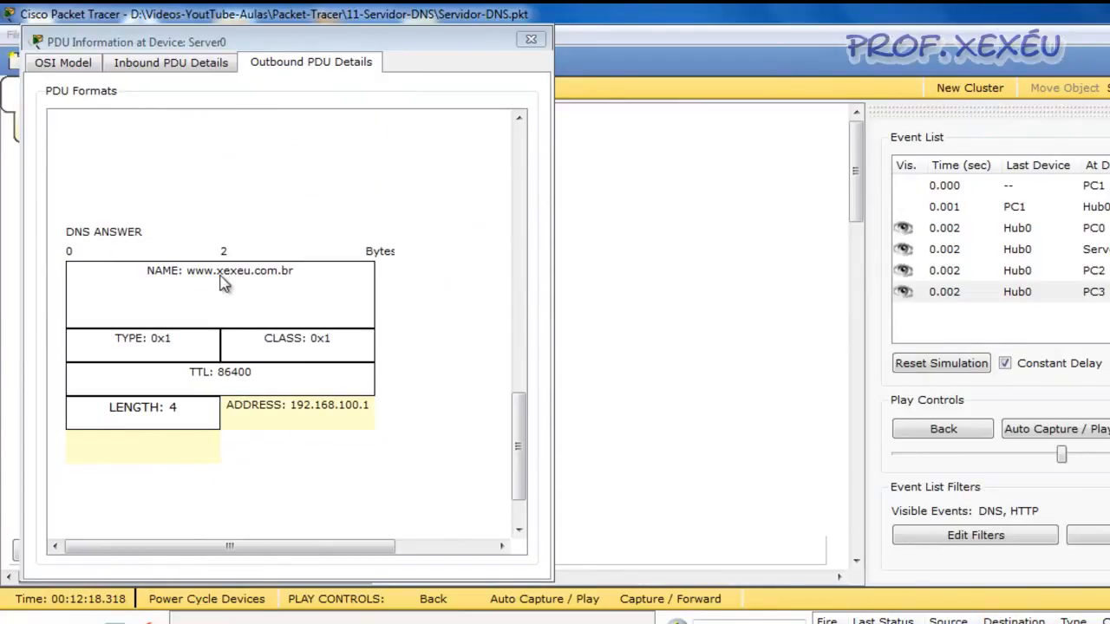
click(531, 39)
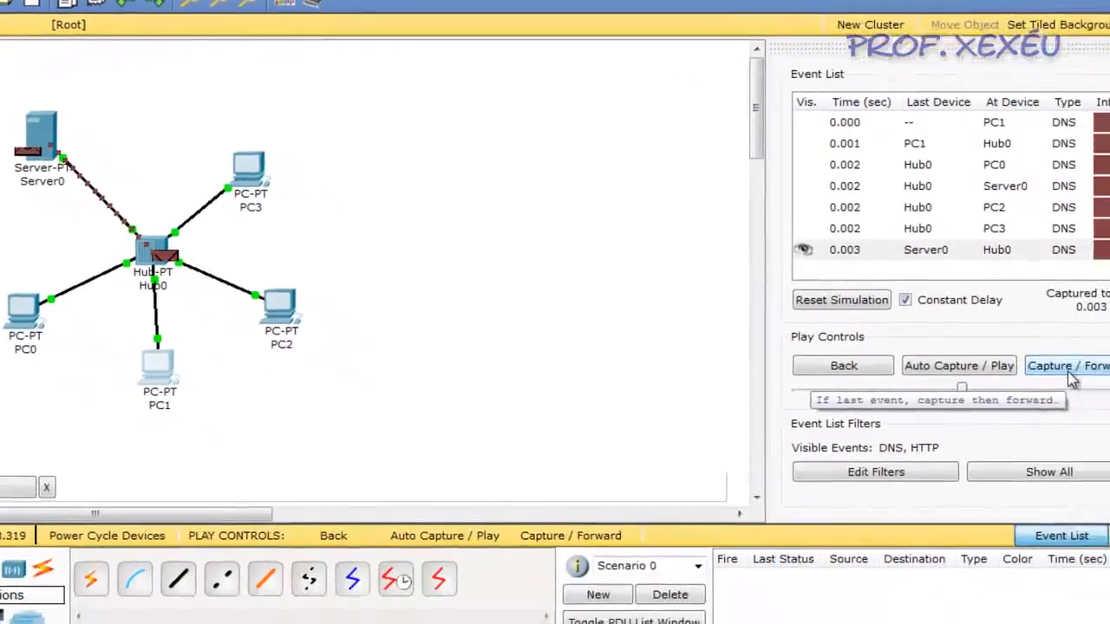
- Step the simulation forward to deliver the DNS reply through Hub0 to PC1 and start PC1's HTTP request
click(1072, 379)
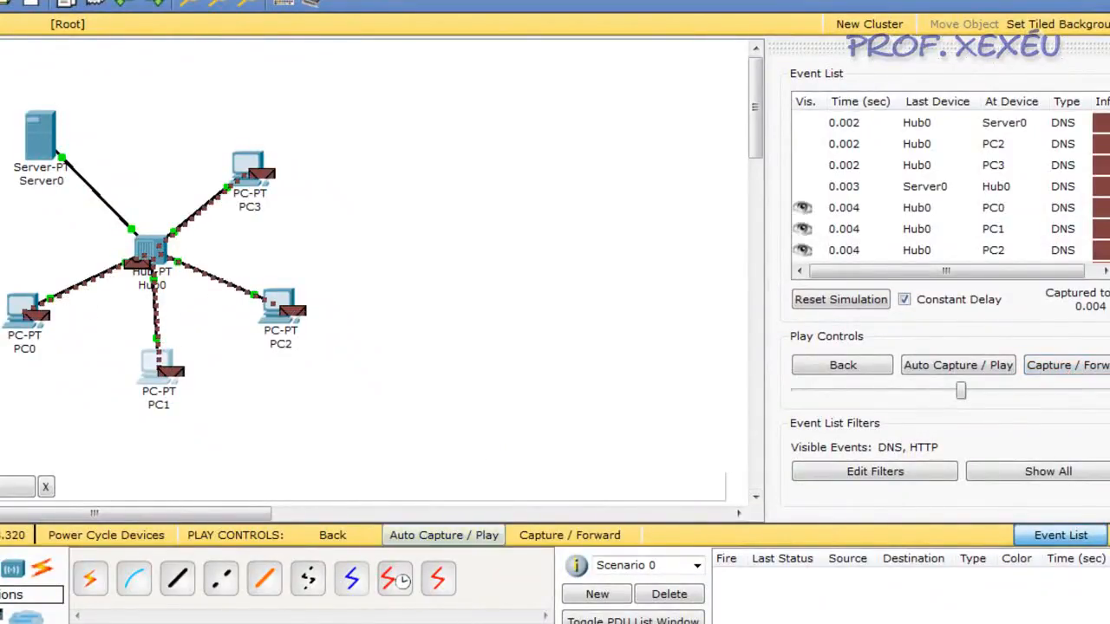
click(232, 623)
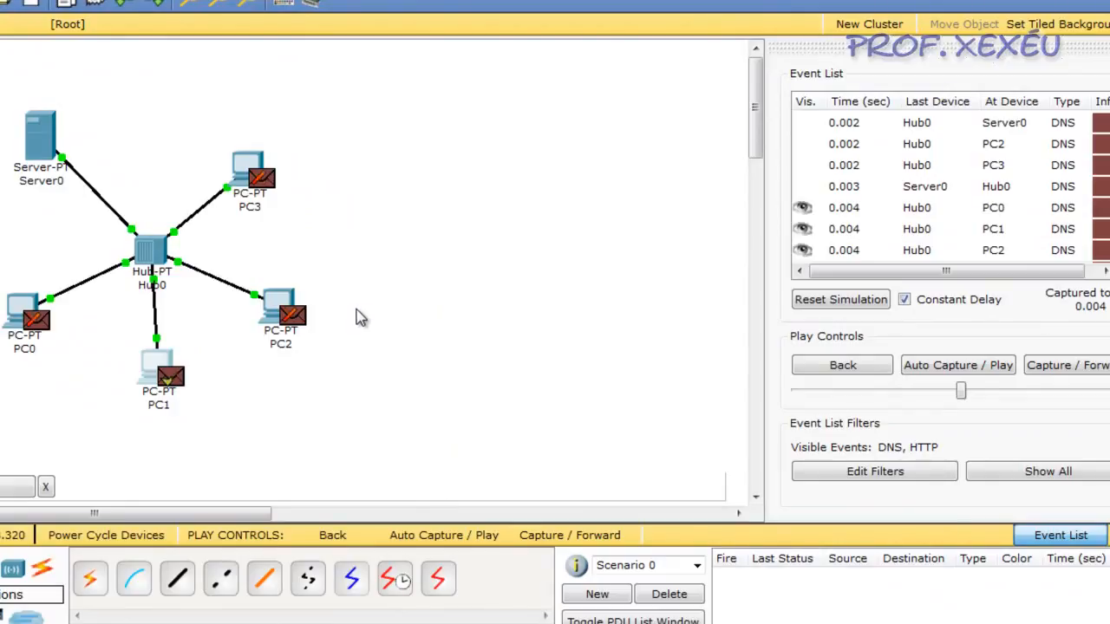
click(1050, 365)
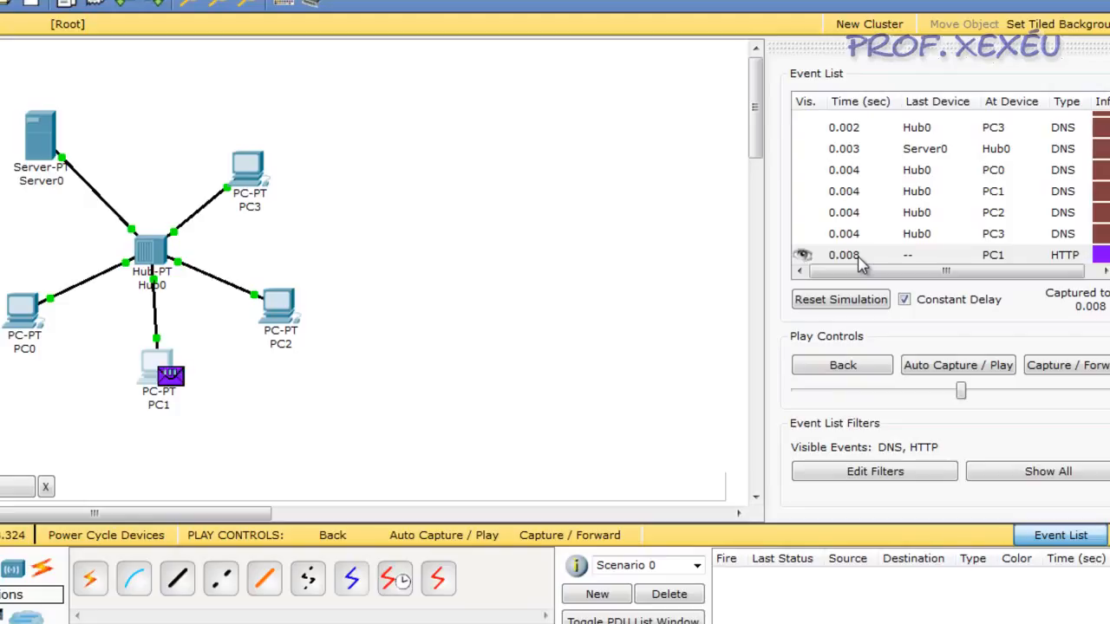
- Step the HTTP exchange between PC1 and Server0 to completion, check the page in PC1's web browser and close the PC1 window
click(1071, 365)
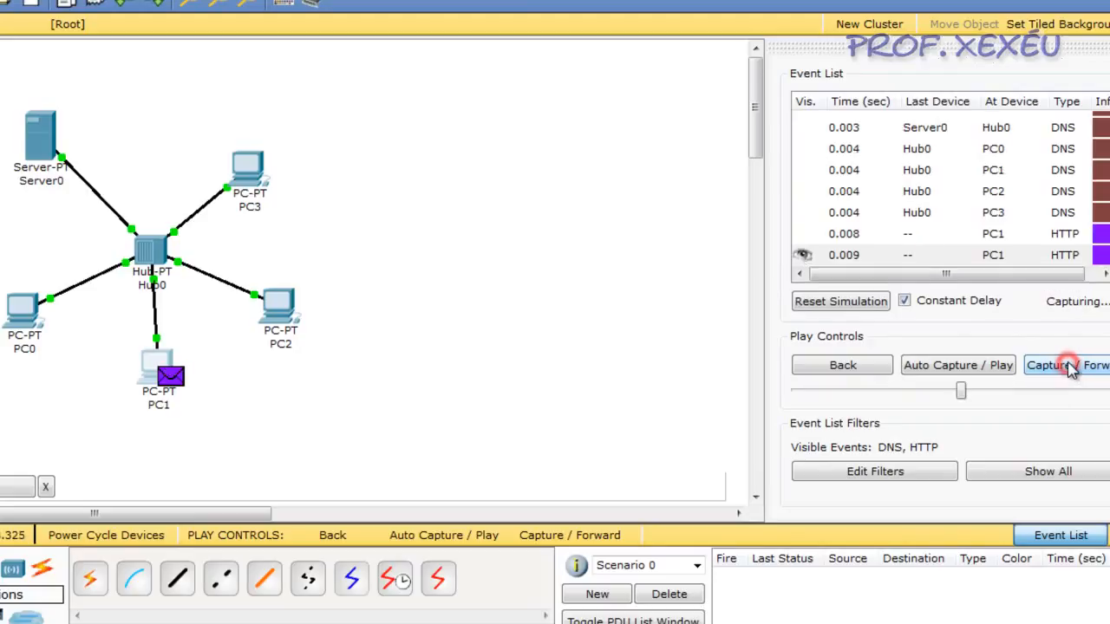
click(1071, 365)
click(1071, 365)
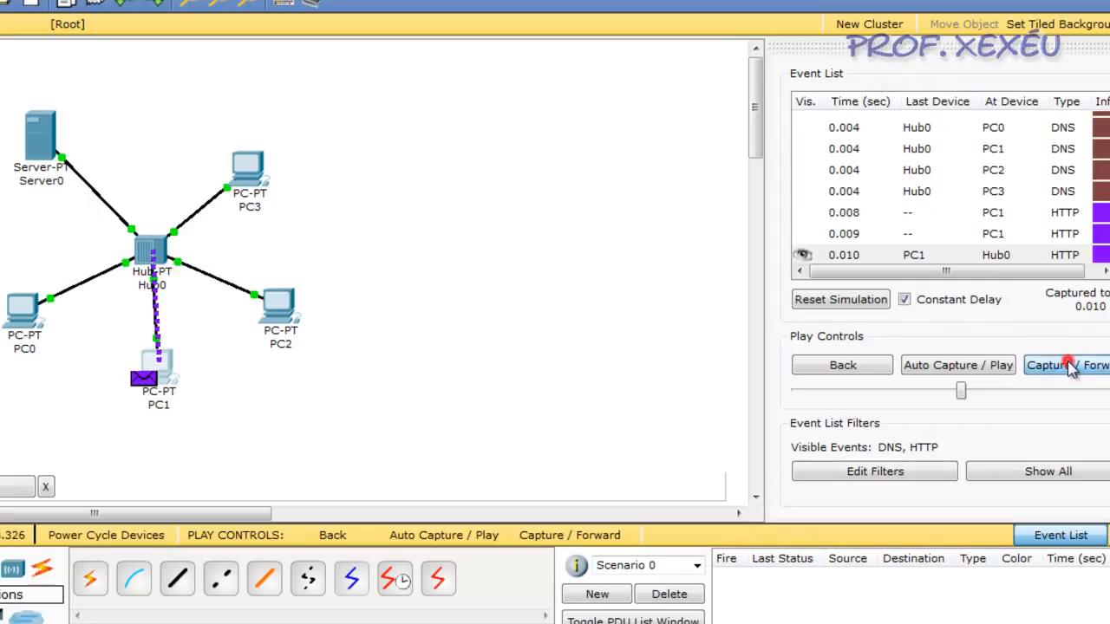
click(1071, 365)
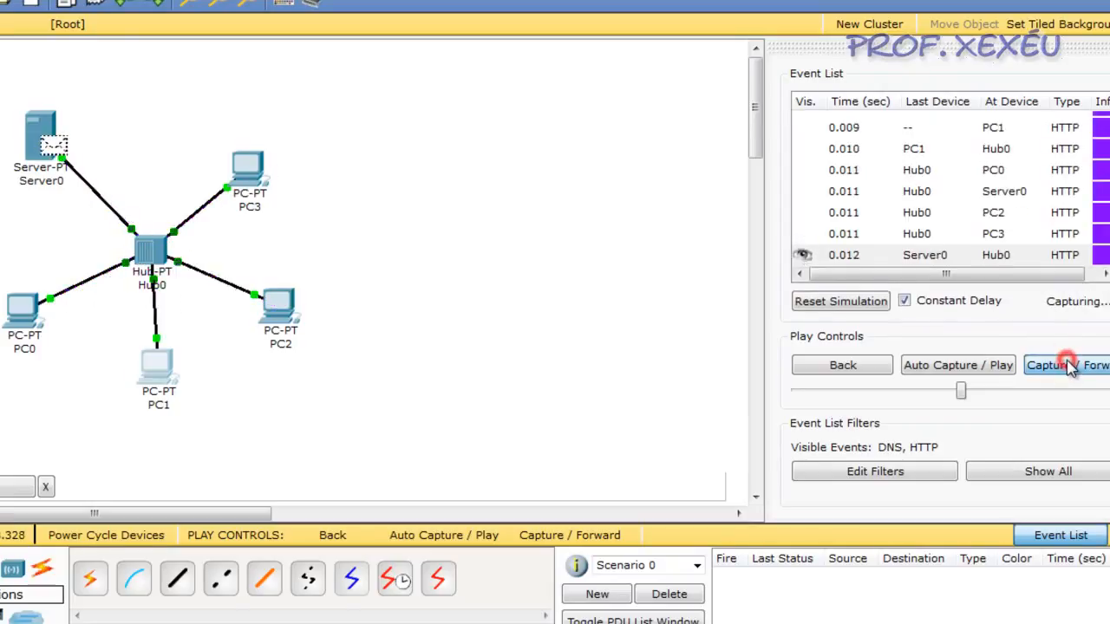
click(1072, 366)
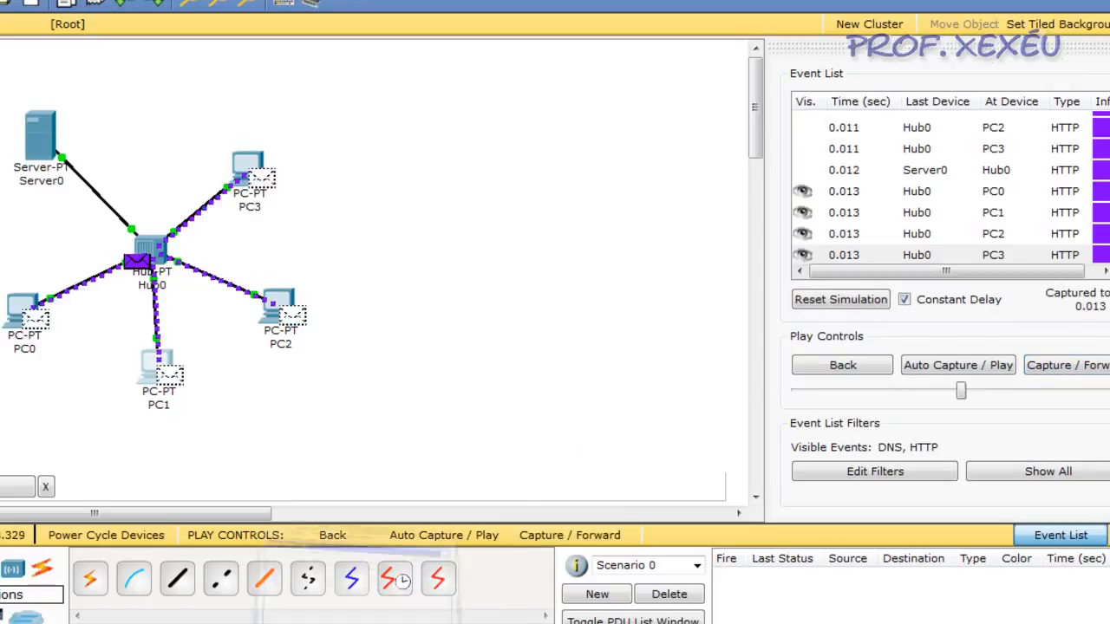
click(169, 364)
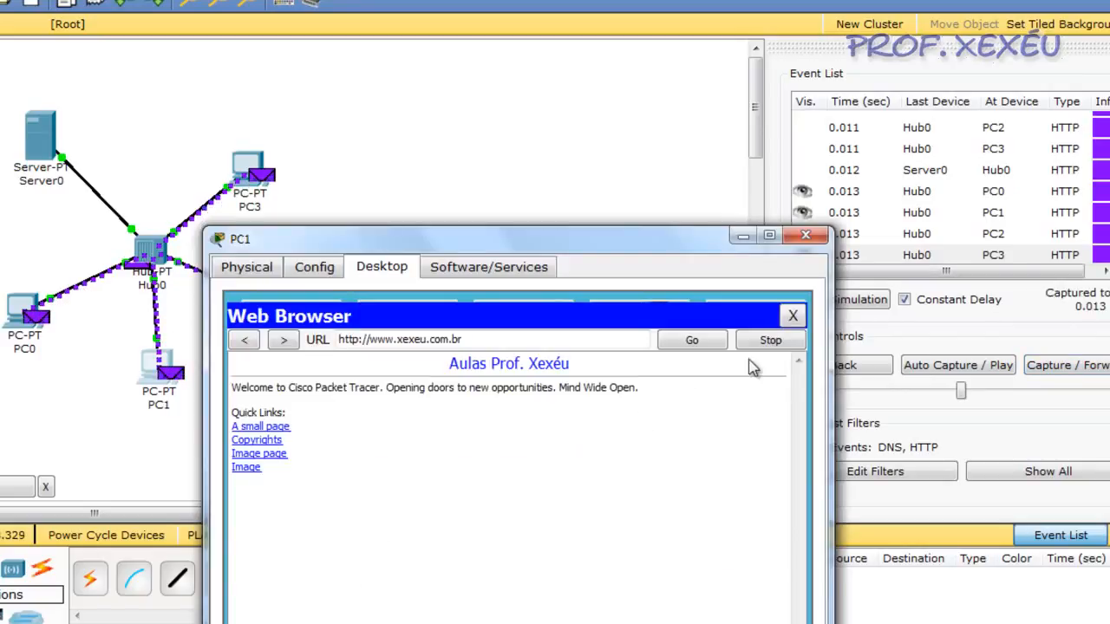
click(805, 237)
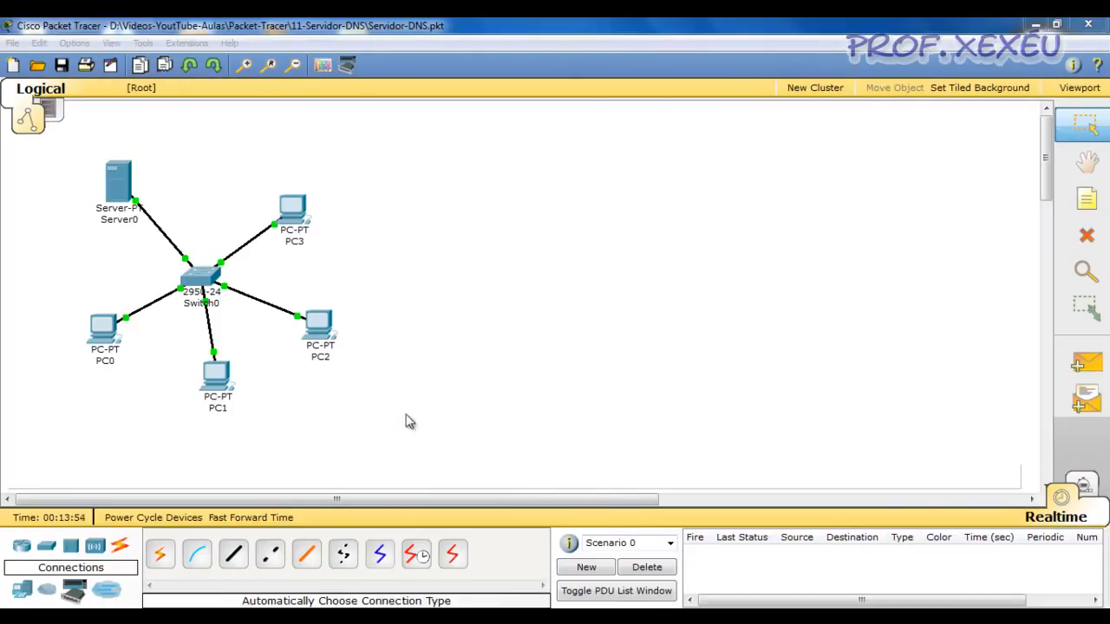
- Send simple PDUs through Switch0 from PC0 to PC1, from PC1 to Server0, and from Server0 to PC1
click(574, 397)
click(1078, 364)
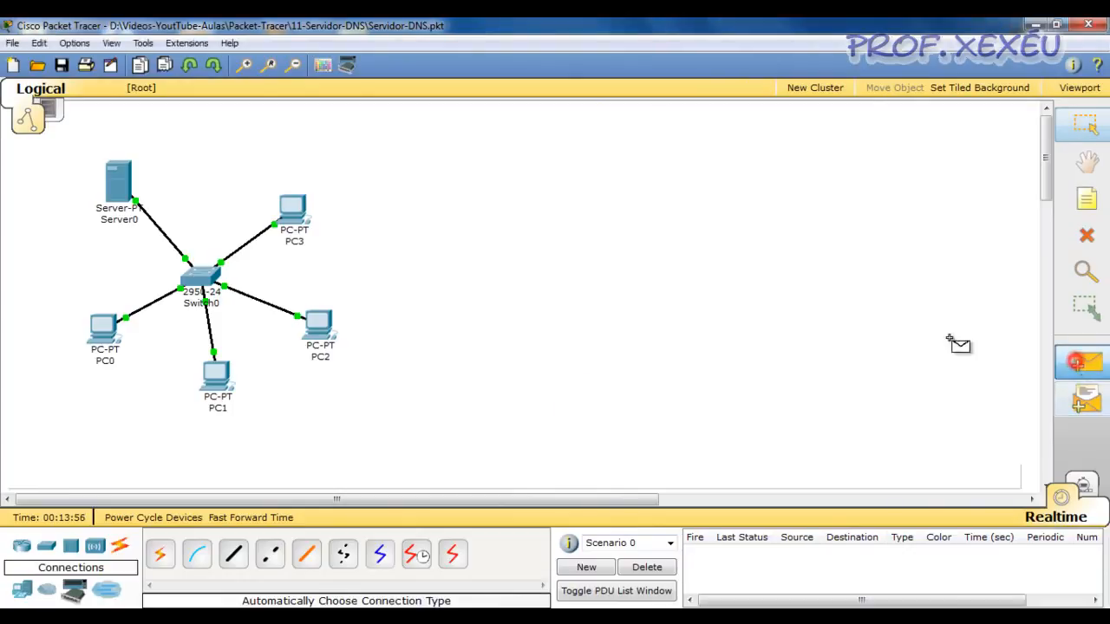
click(106, 328)
click(223, 373)
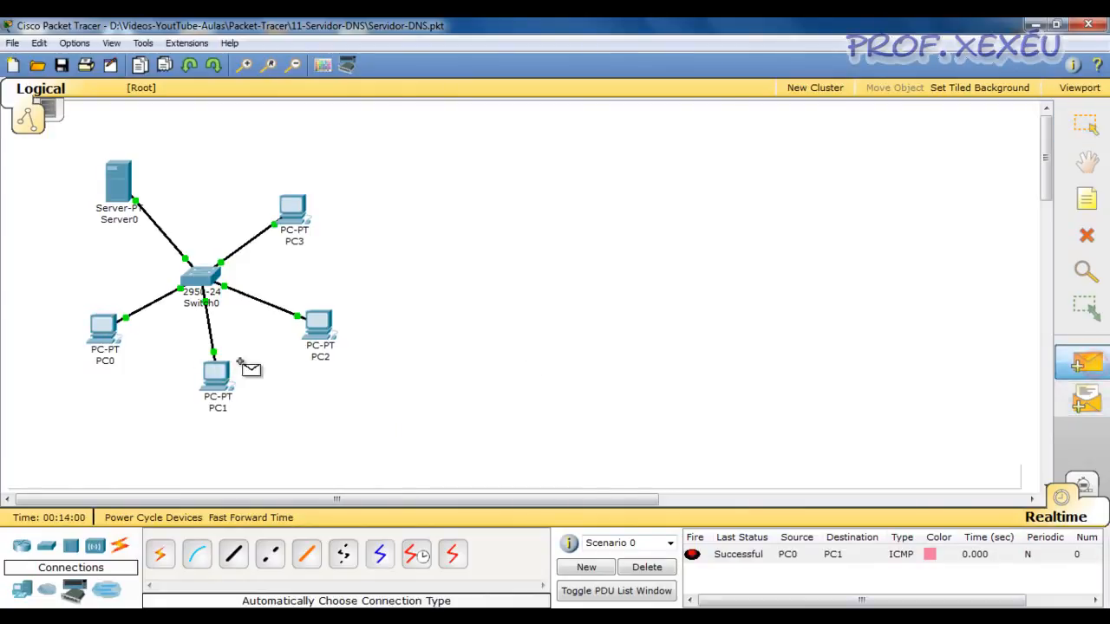
click(215, 375)
click(118, 182)
key(Escape)
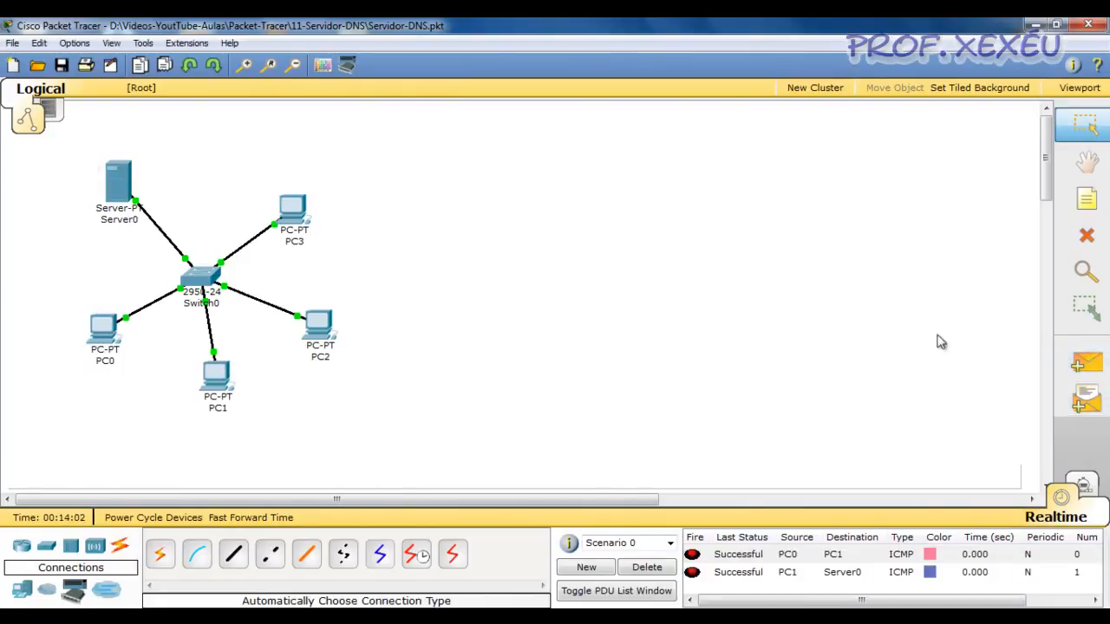
click(1087, 363)
click(118, 182)
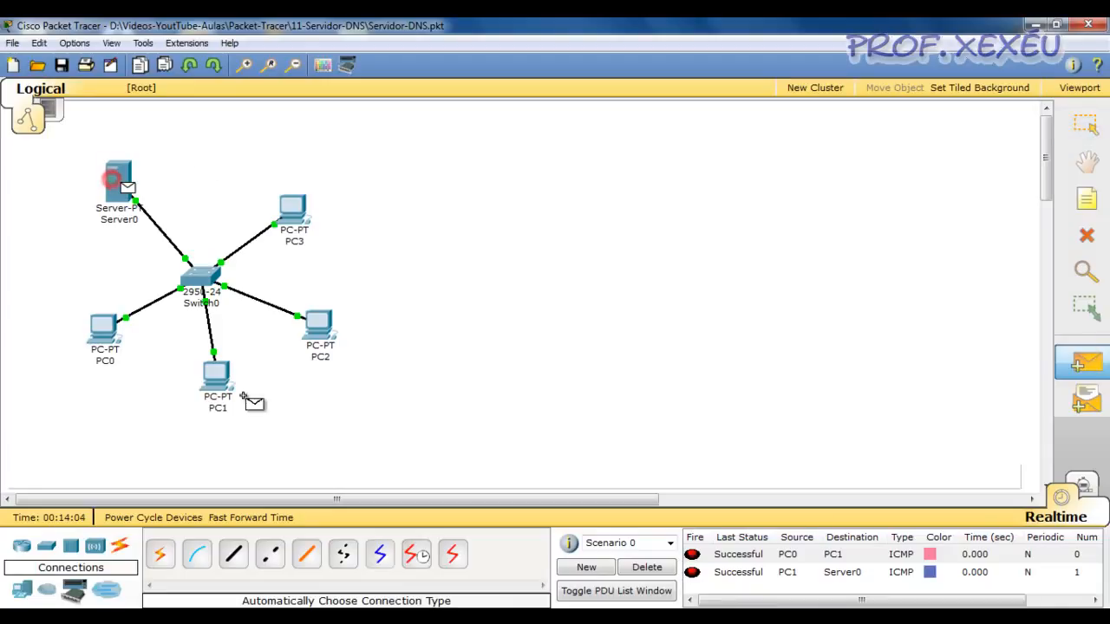
click(217, 373)
- Delete the test PDUs of Scenario 0 and switch to Simulation mode
click(647, 567)
click(526, 427)
key(shift+s)
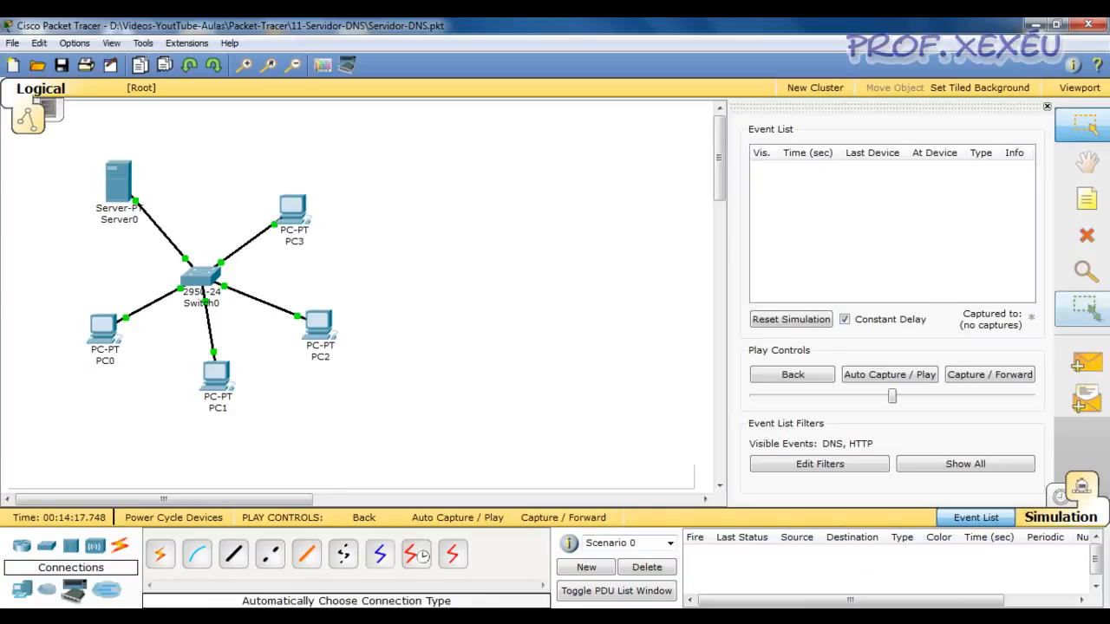
click(219, 375)
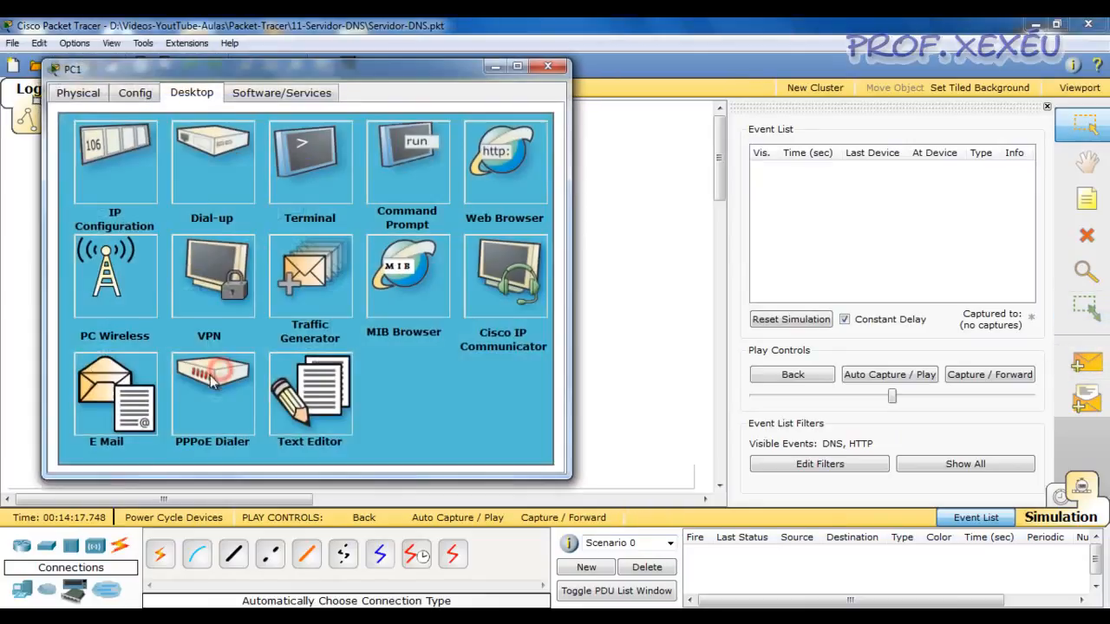
click(503, 156)
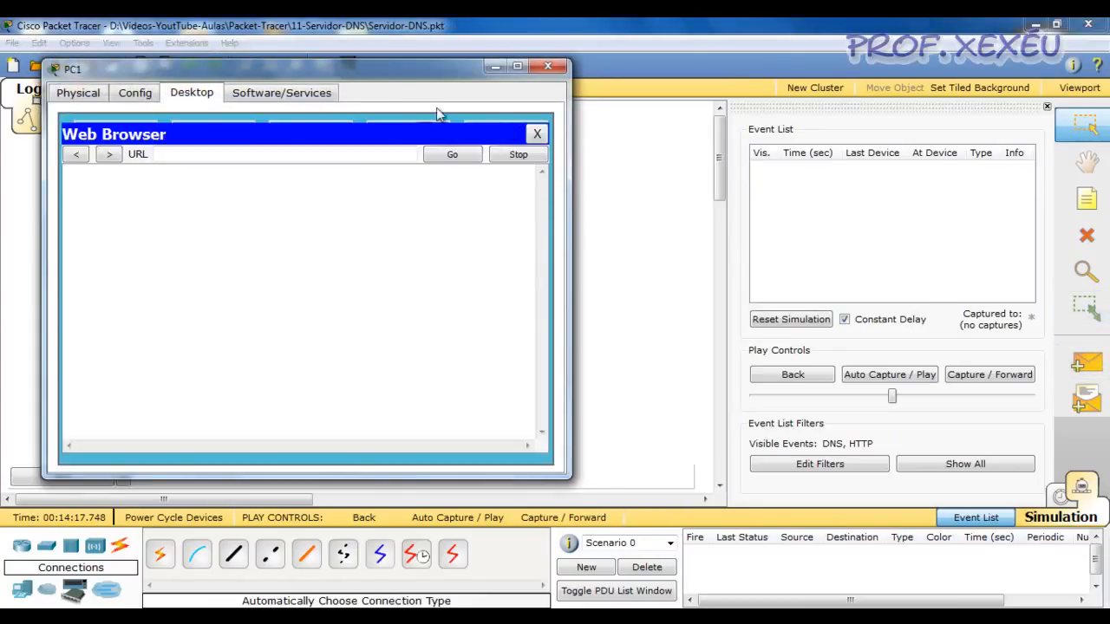
drag(374, 77, 607, 252)
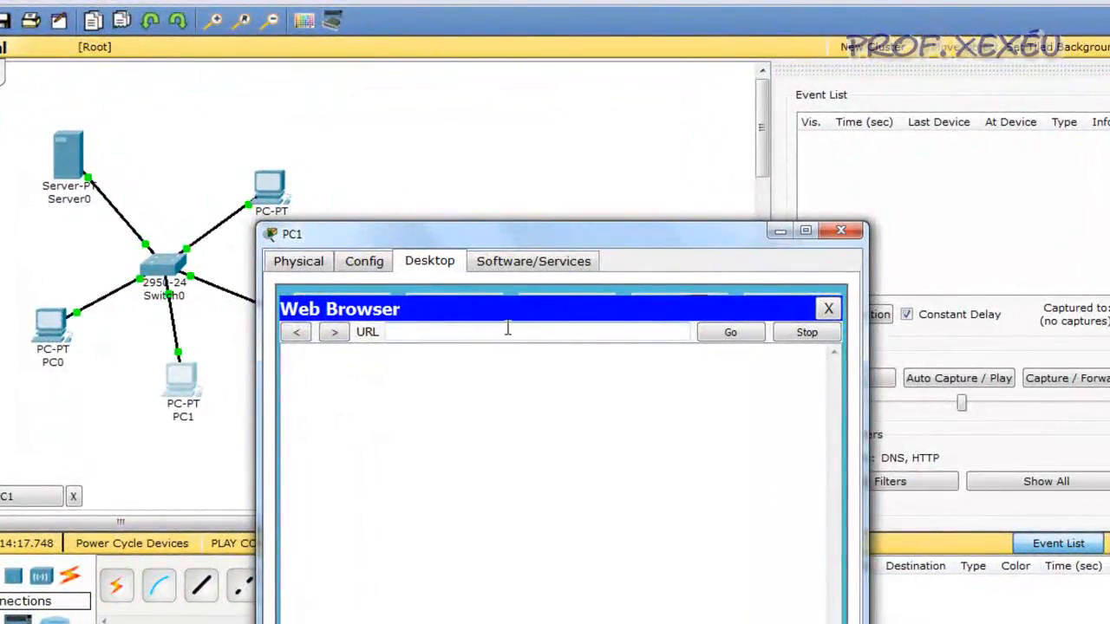
text(www.xexeu.com)
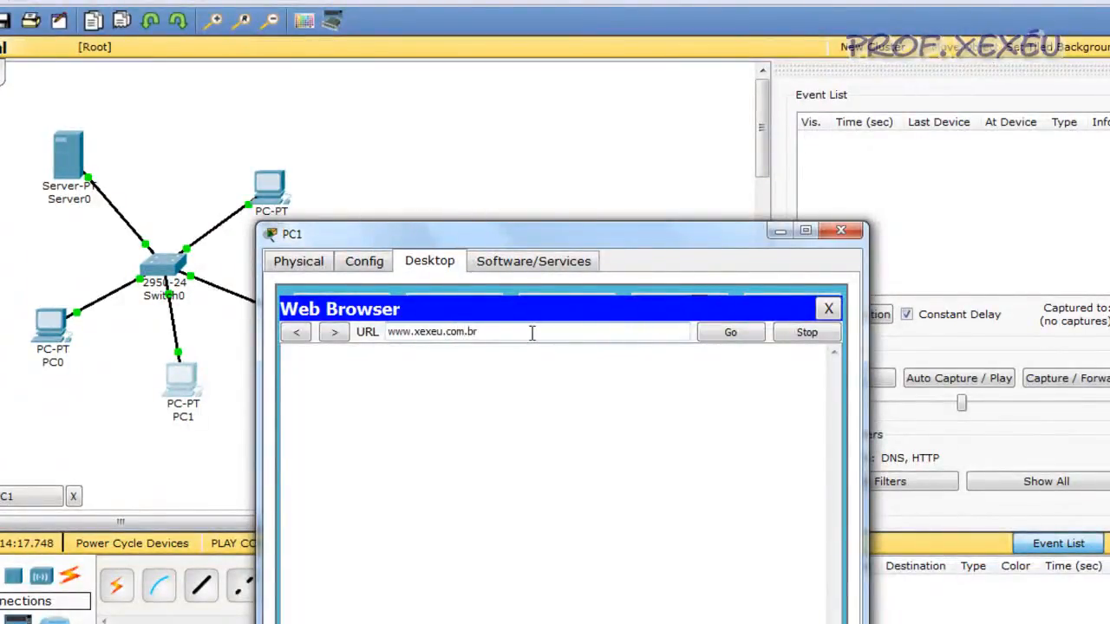
text(.br)
click(731, 333)
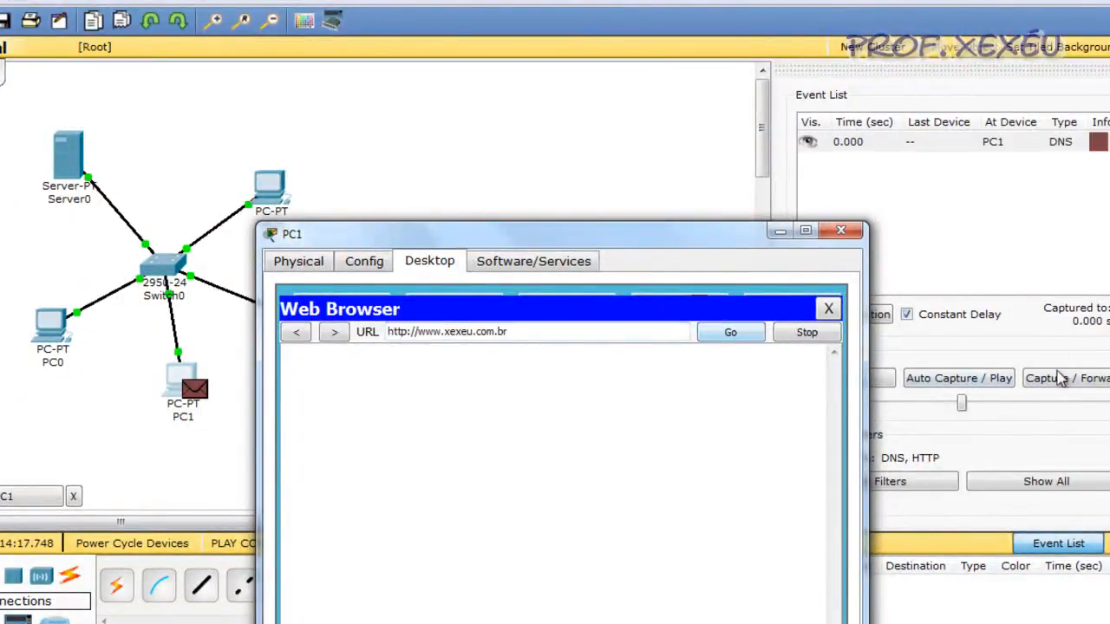
- Step the simulation forward to follow the DNS query from PC1 through Switch0 to Server0 and its reply back
click(1080, 375)
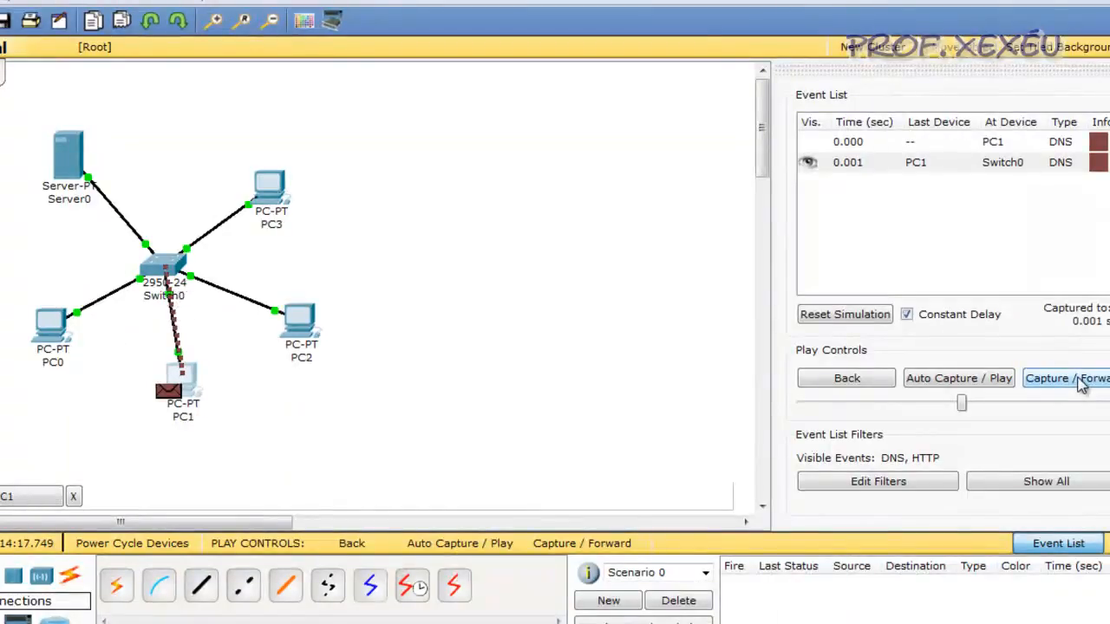
click(1077, 381)
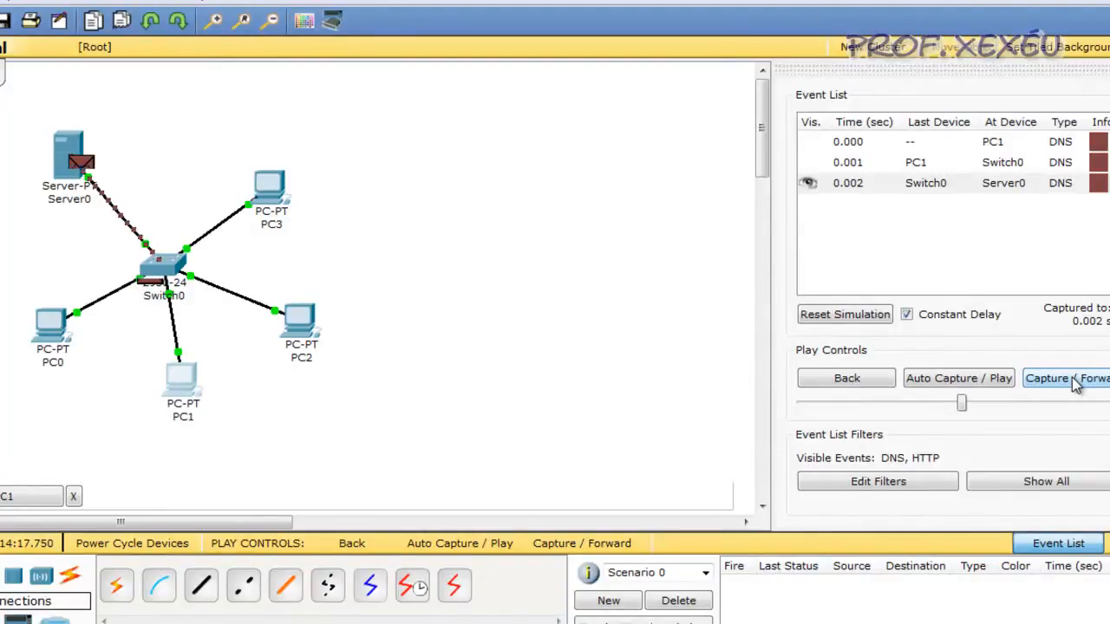
click(1078, 382)
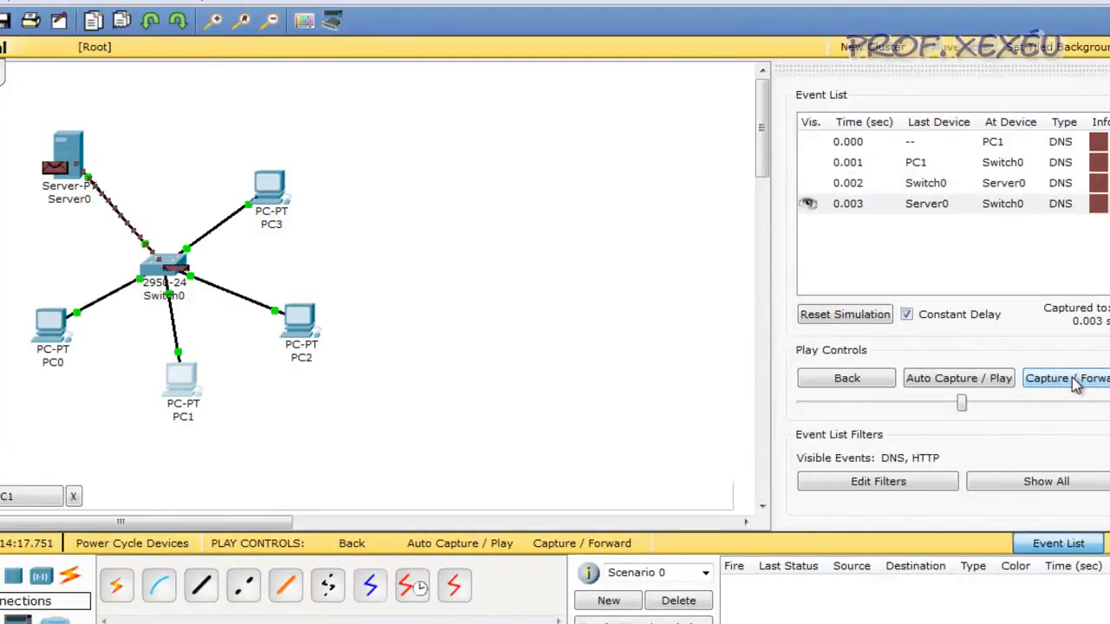
click(1075, 382)
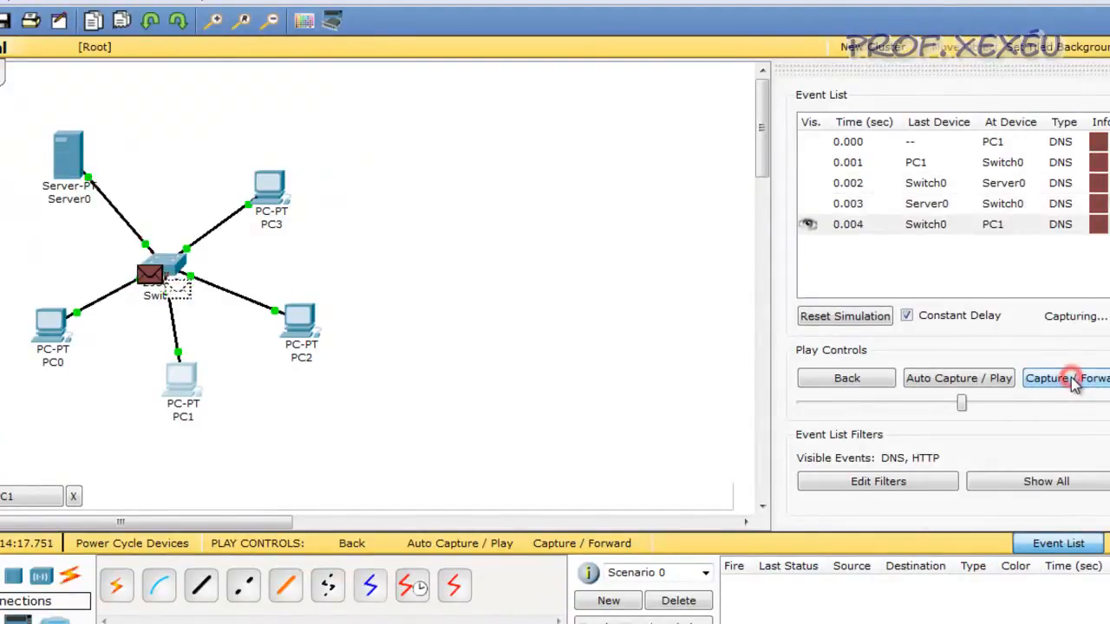
- Step the simulation forward to follow the HTTP request from PC1 through Switch0 to Server0 and the response back
click(1074, 382)
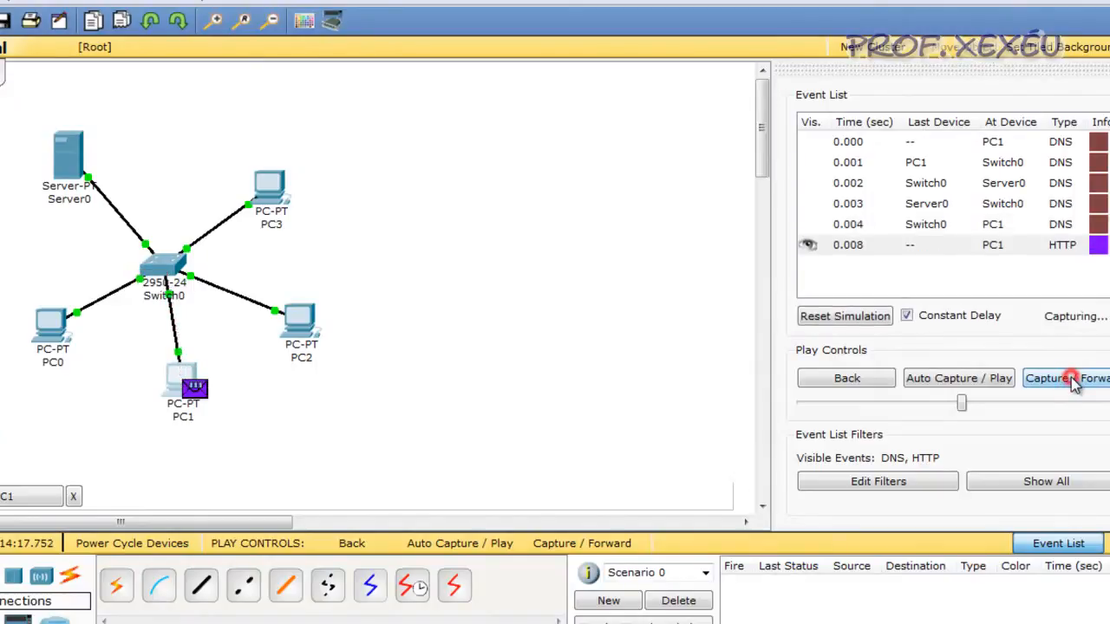
click(1073, 382)
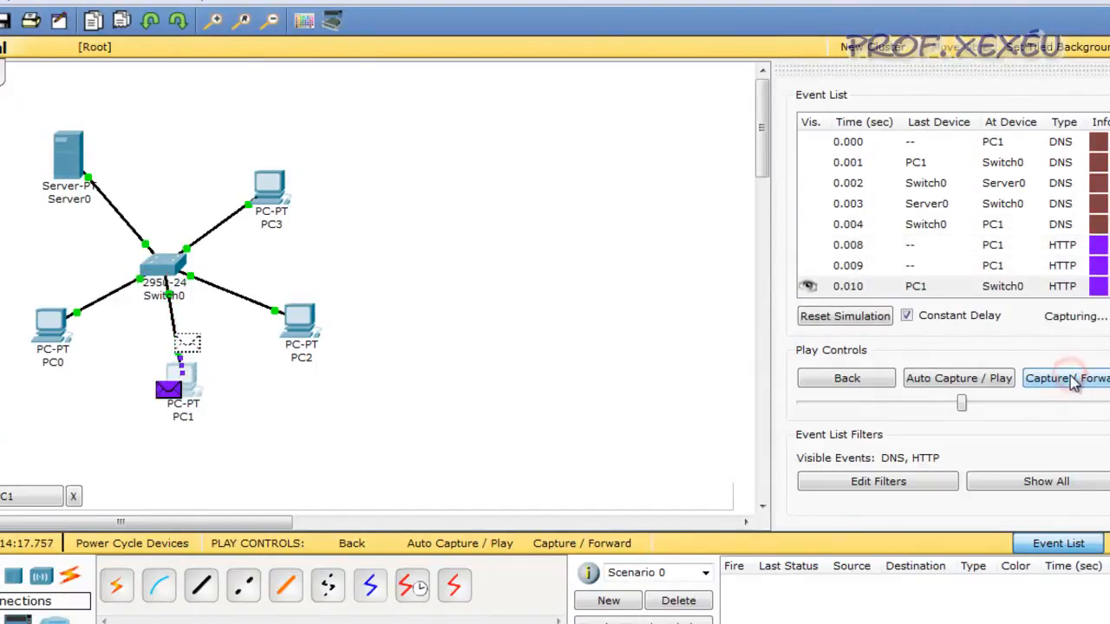
click(1074, 382)
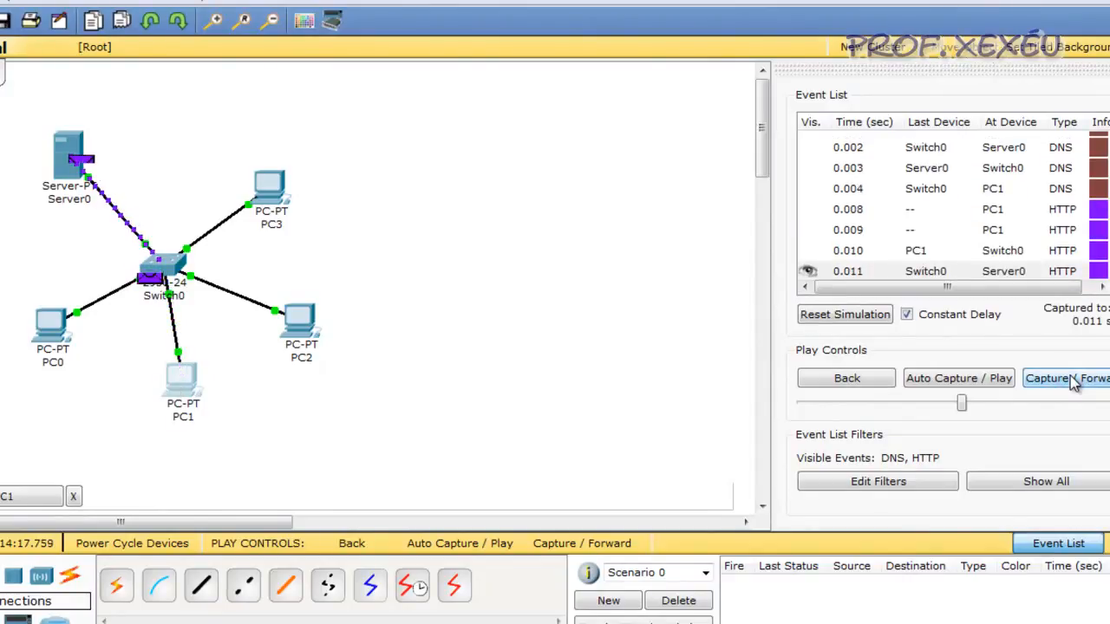
click(1073, 382)
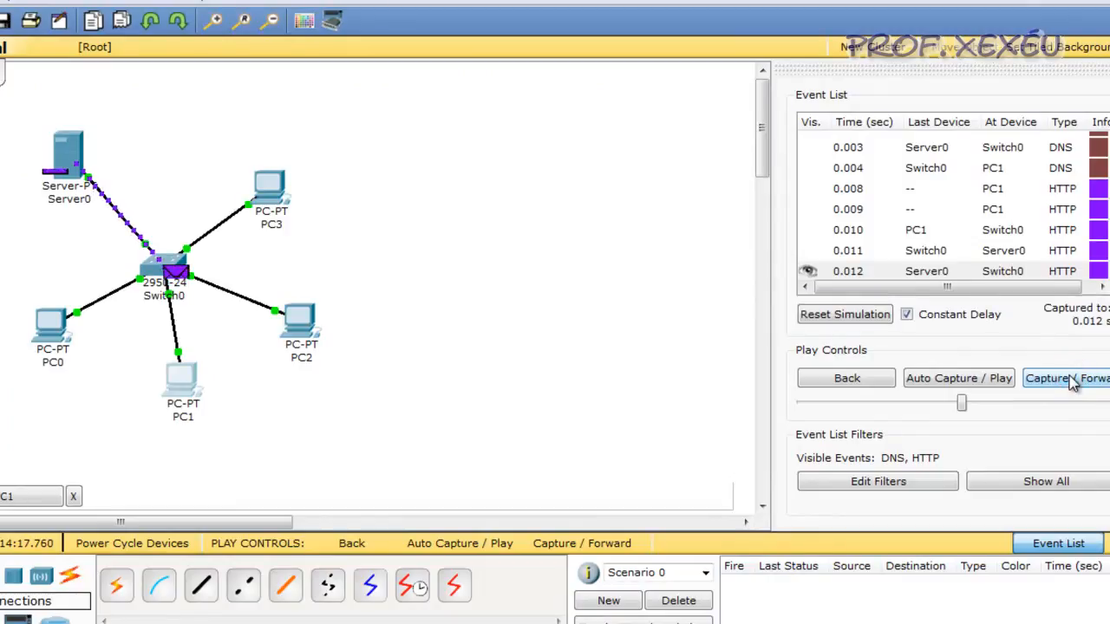
click(1073, 382)
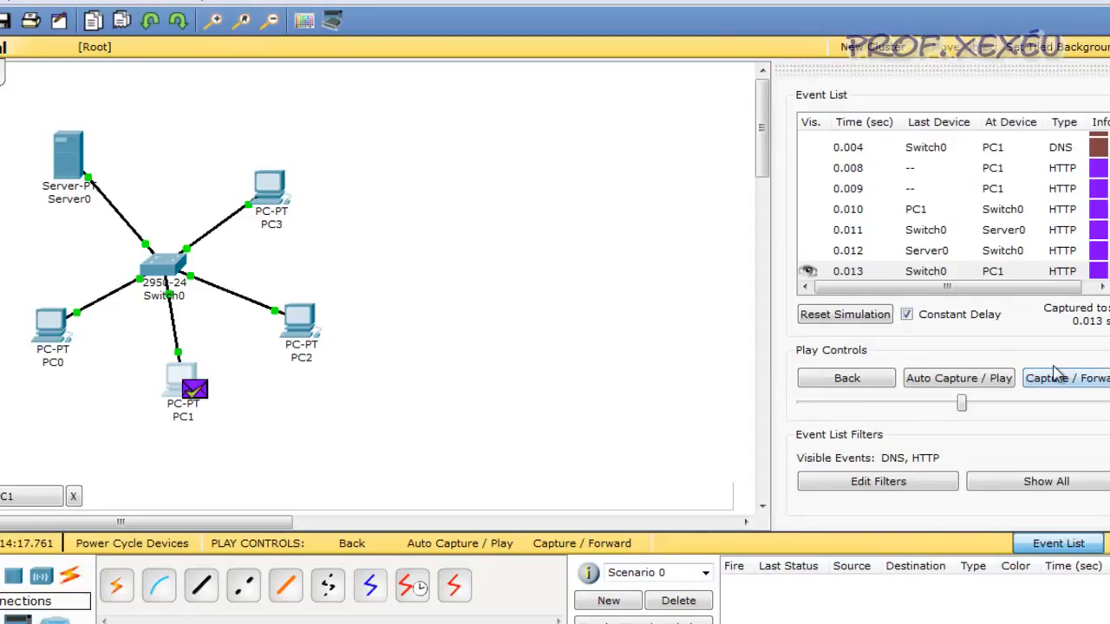
- Check the loaded page in PC1's web browser, and close the browser and the PC1 window
key(alt+Tab)
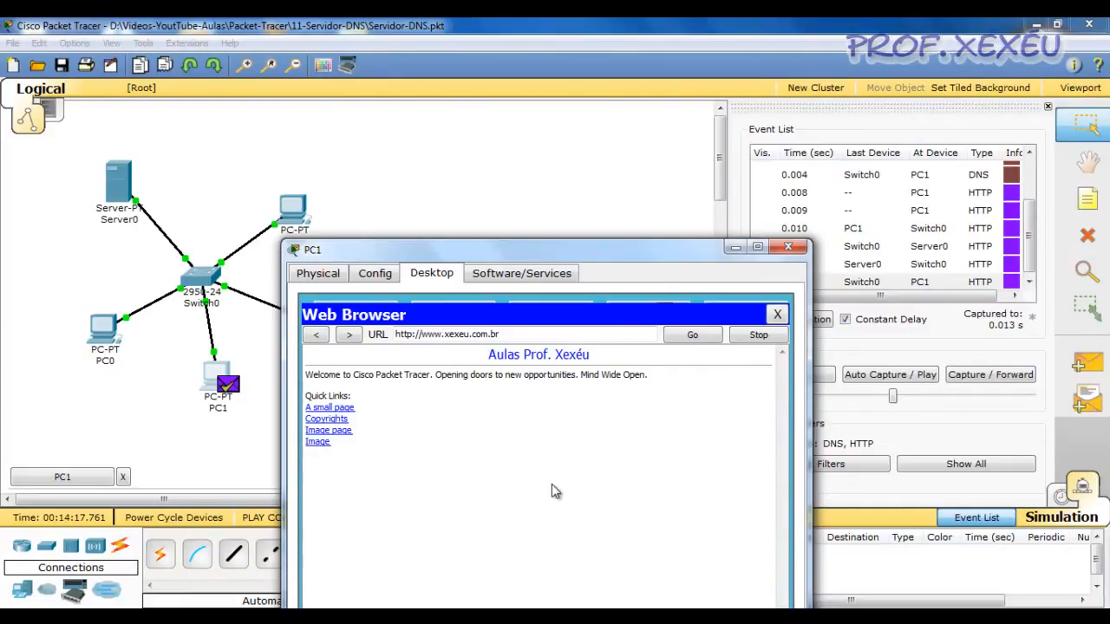
click(777, 314)
click(788, 246)
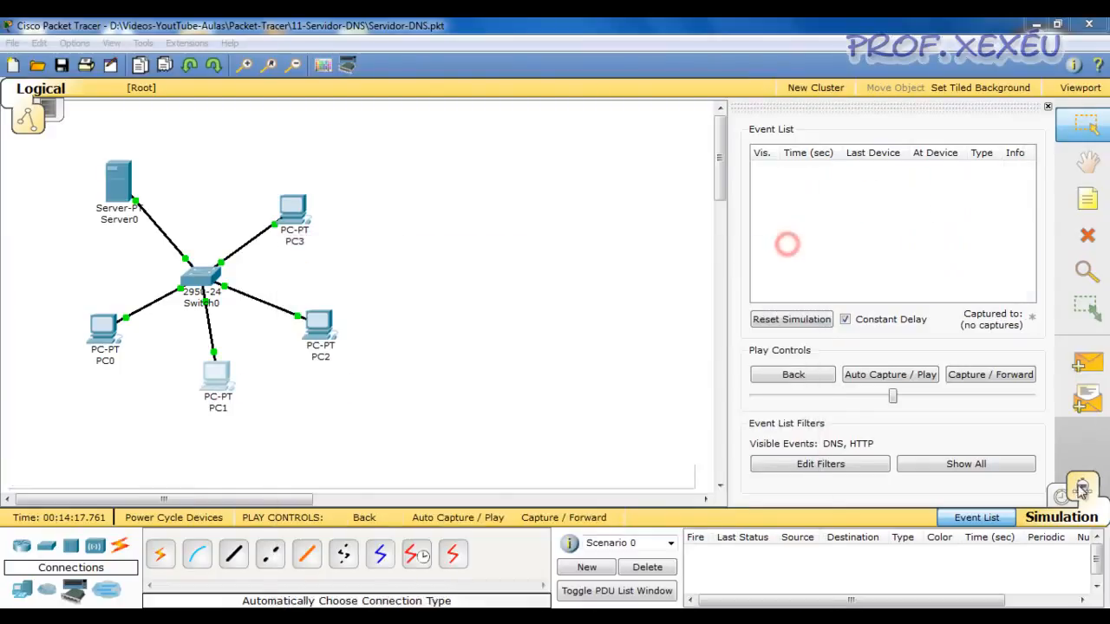